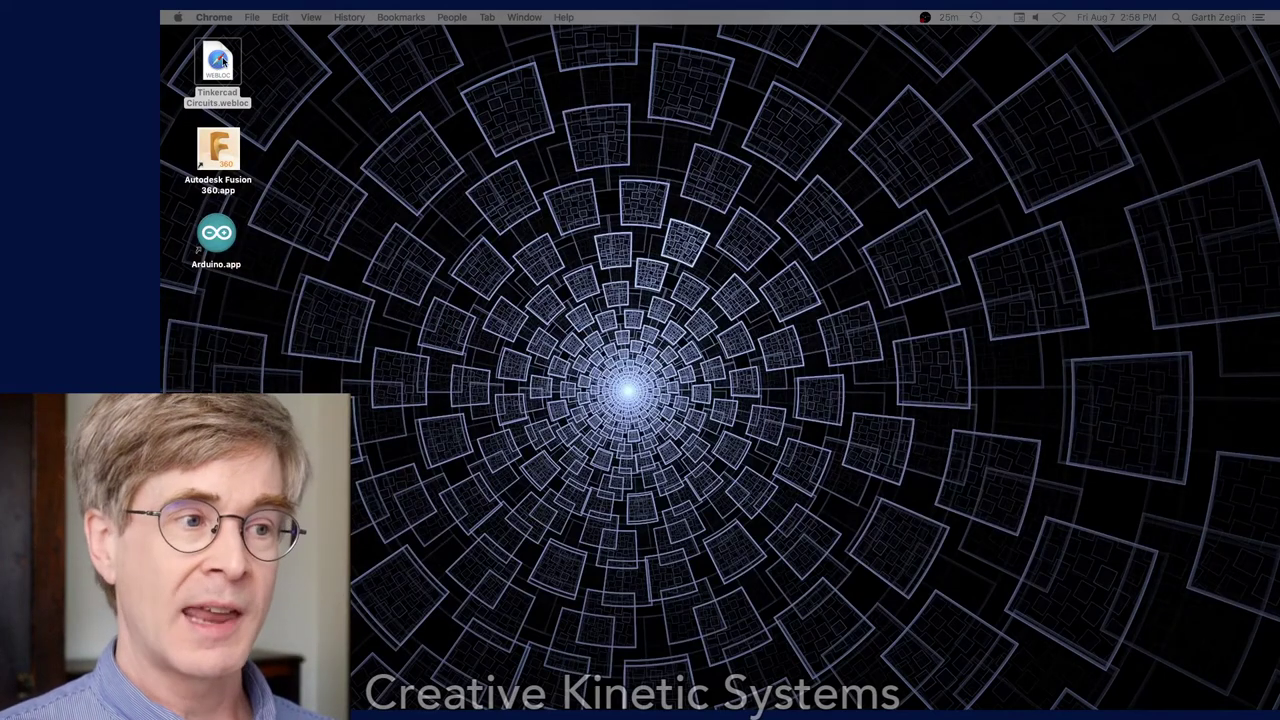
Launch Tinkercad Circuits from its shortcut and create a new blank circuit.
double_click(222, 60)
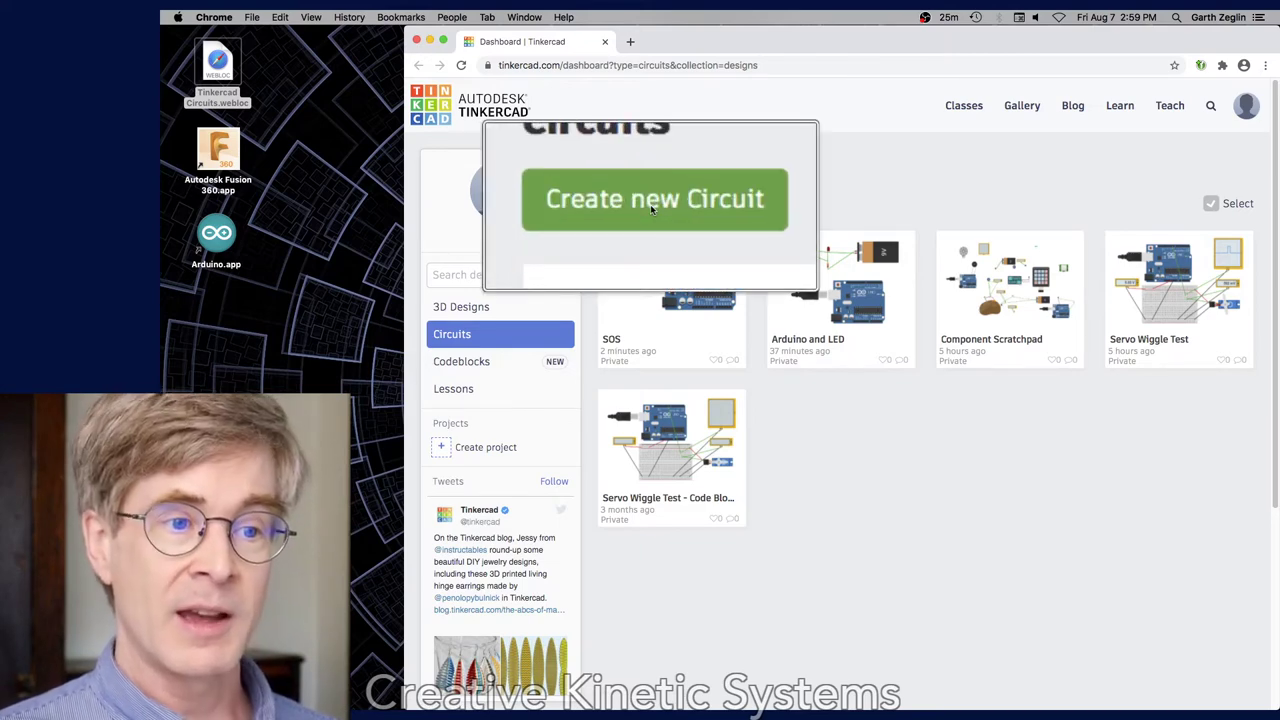
left_click(688, 207)
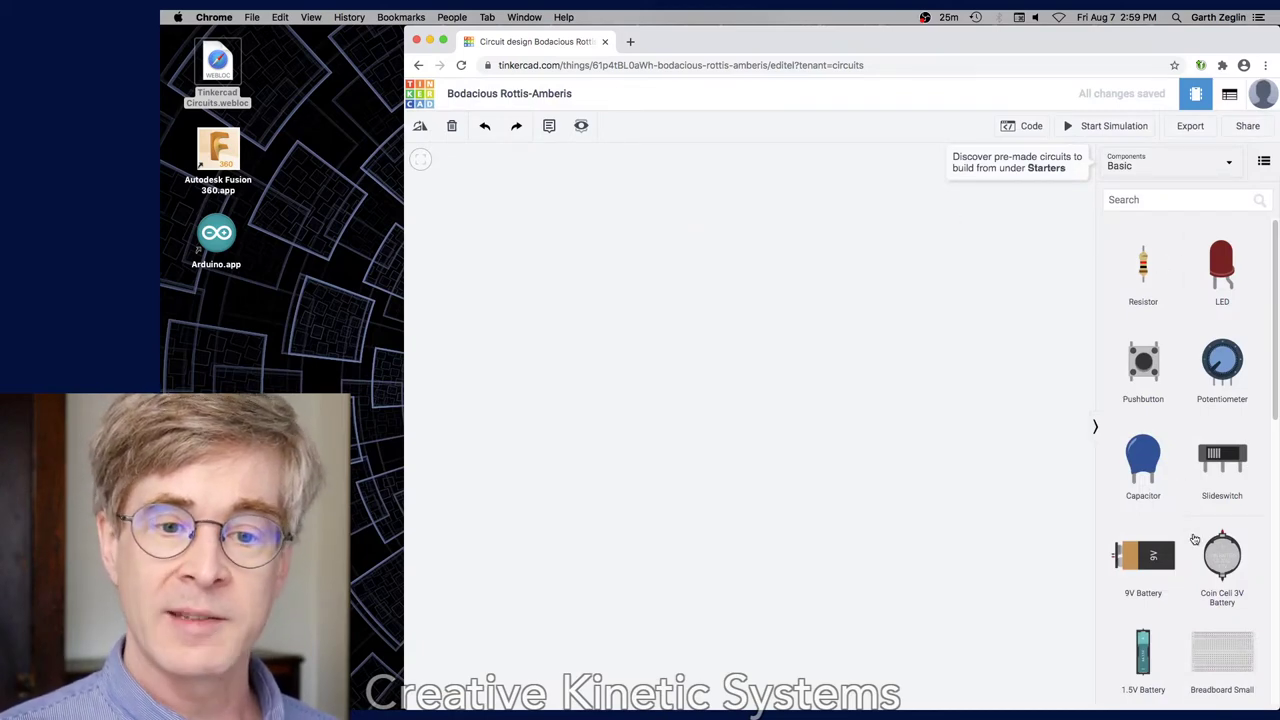
Drag a red LED, a resistor and a 9V battery from Basic components onto the canvas.
mouse_move(1277, 360)
left_mouse_down()
mouse_move(1277, 555)
mouse_move(1264, 352)
left_mouse_up()
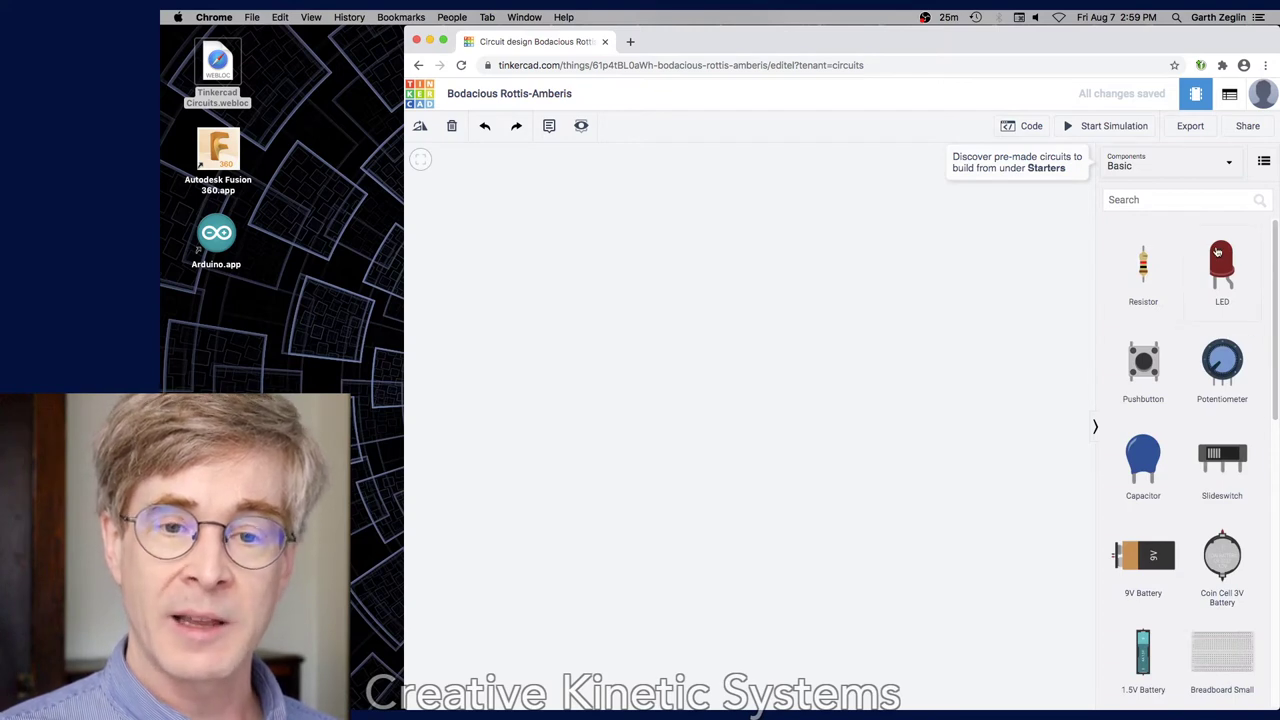
left_click_drag(1218, 253, 713, 309)
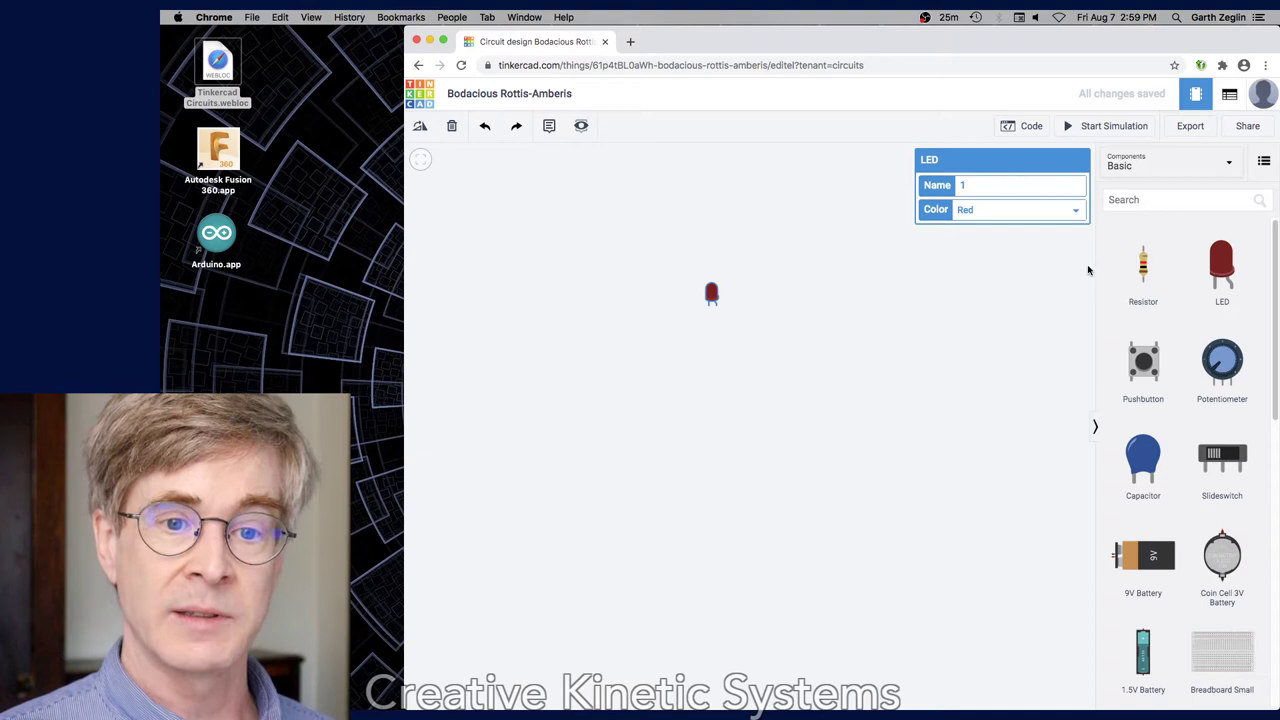
left_click_drag(1140, 265, 706, 367)
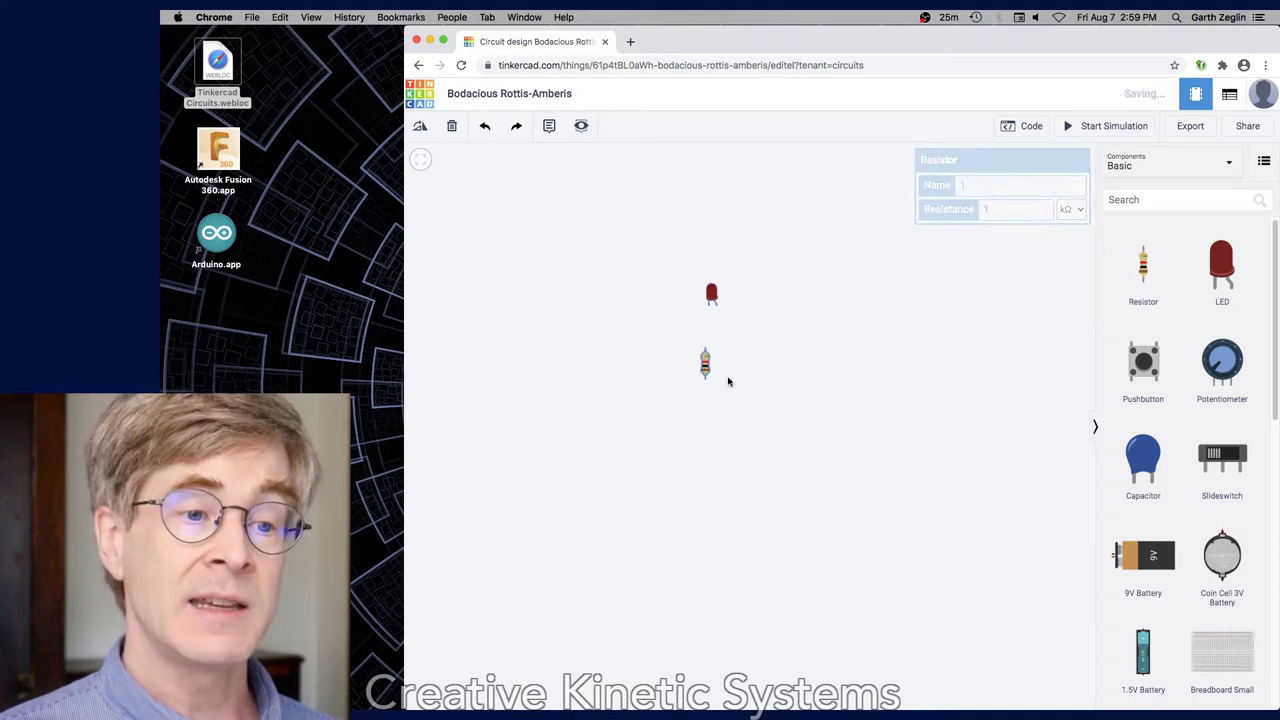
left_click_drag(1160, 568, 791, 351)
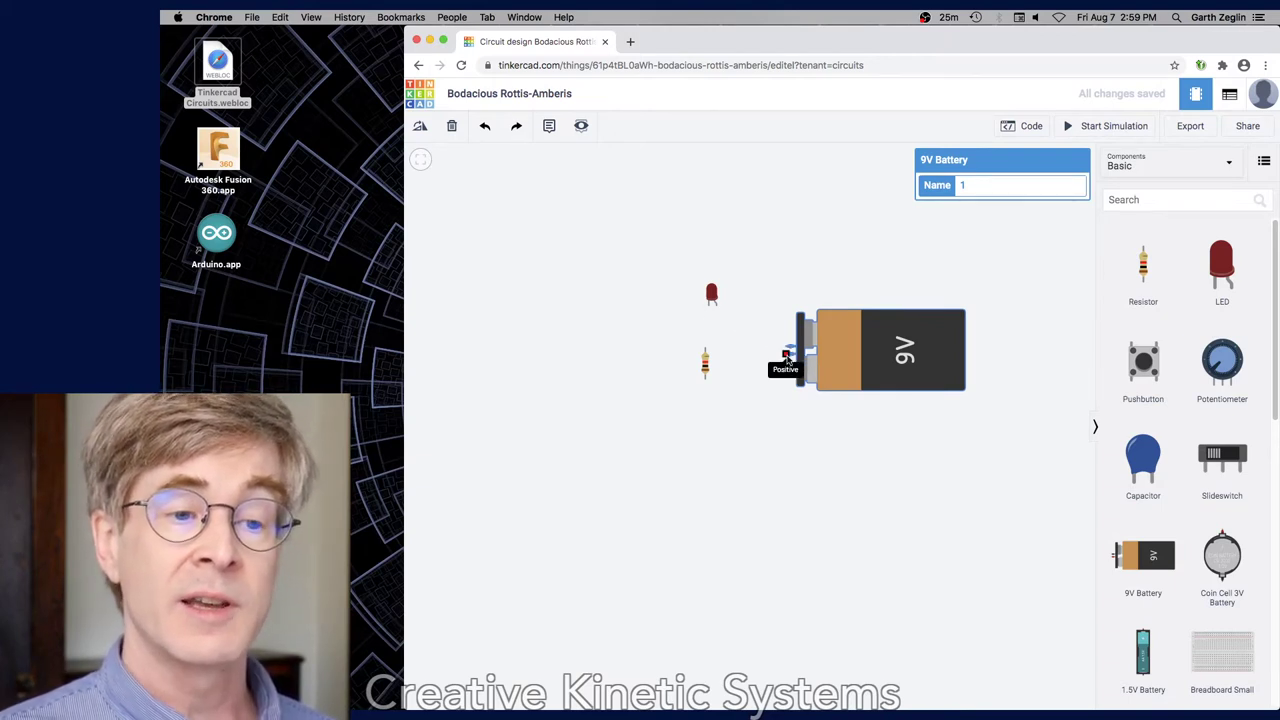
Wire battery + to LED anode, LED cathode to resistor Terminal 2, and the resistor back to battery −.
left_click(786, 357)
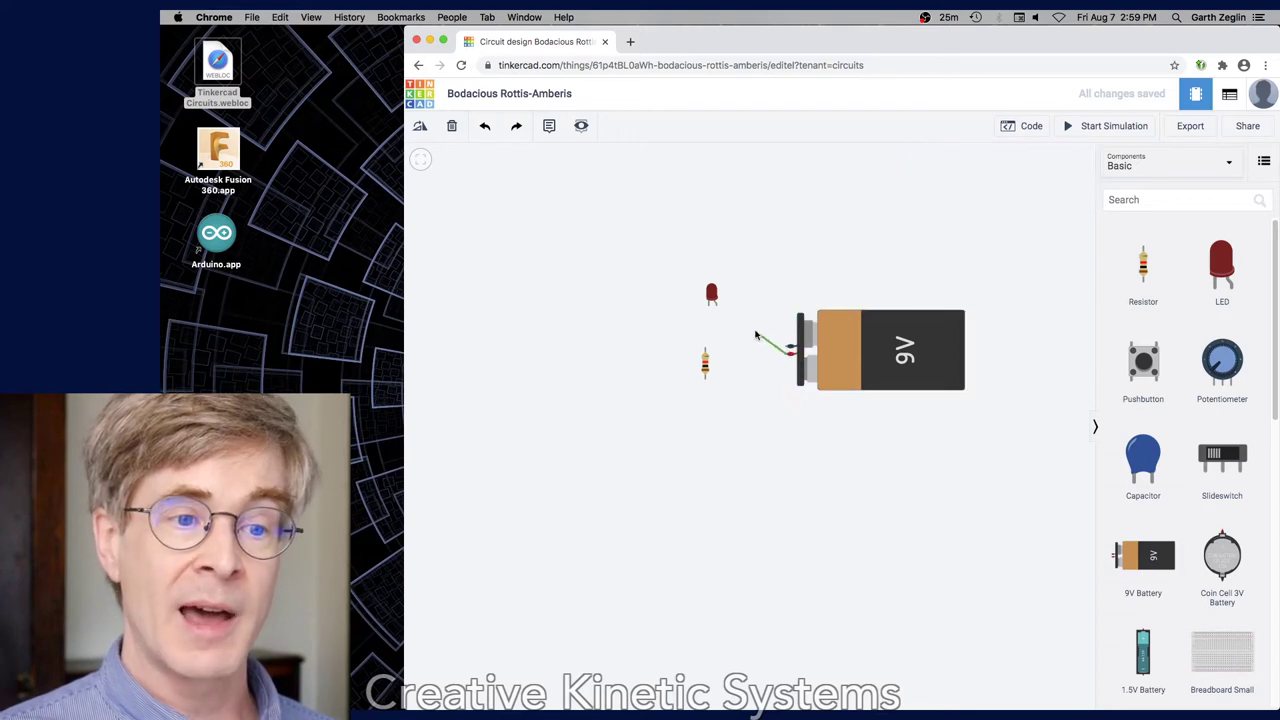
left_click(715, 307)
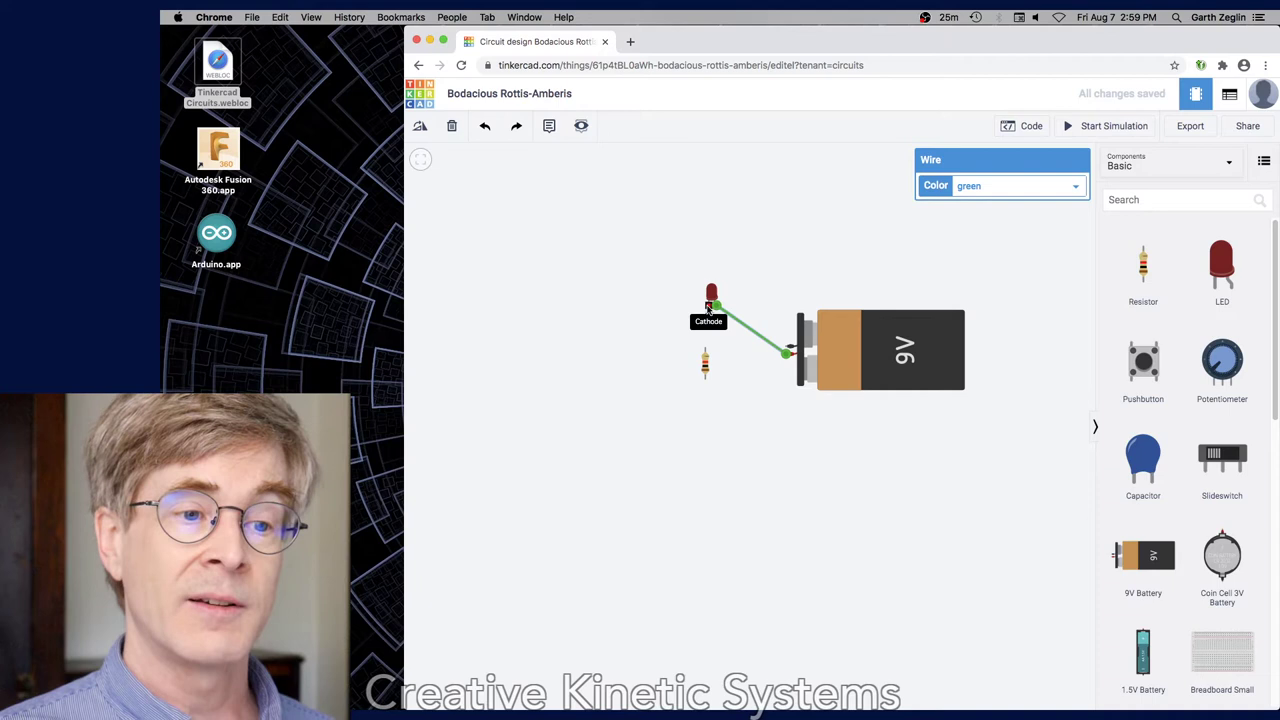
left_click(709, 318)
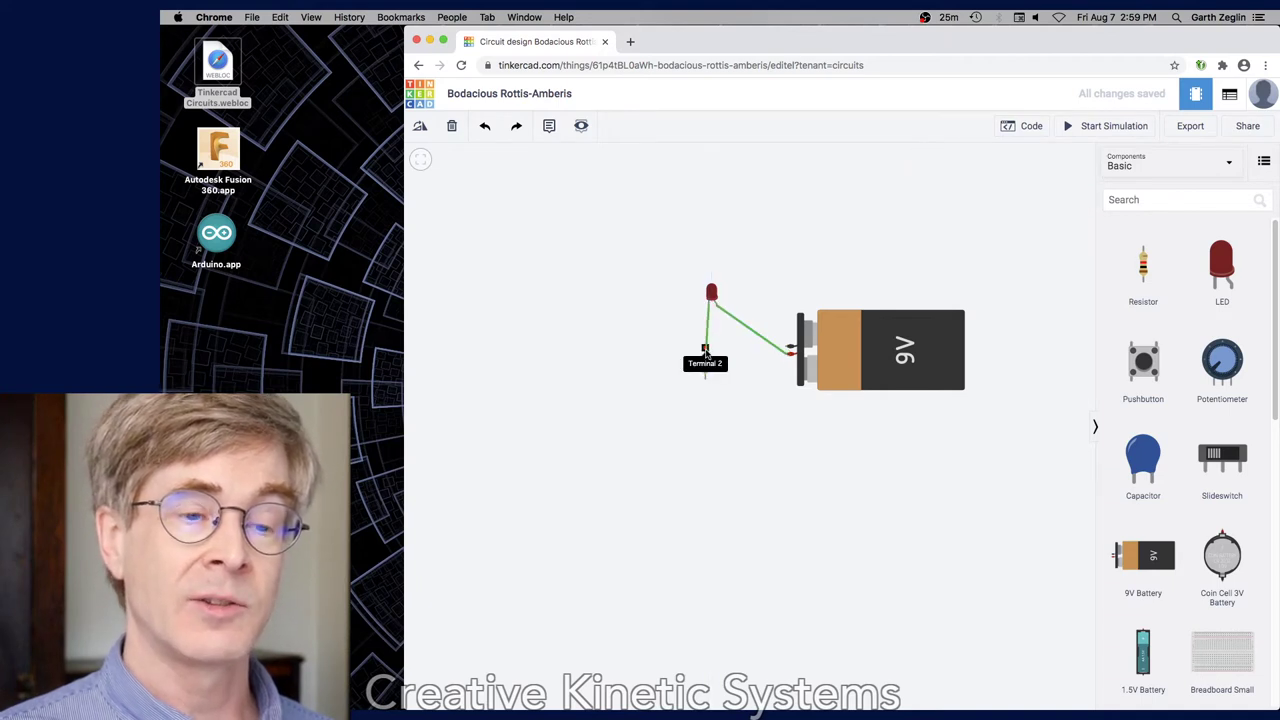
left_click(705, 352)
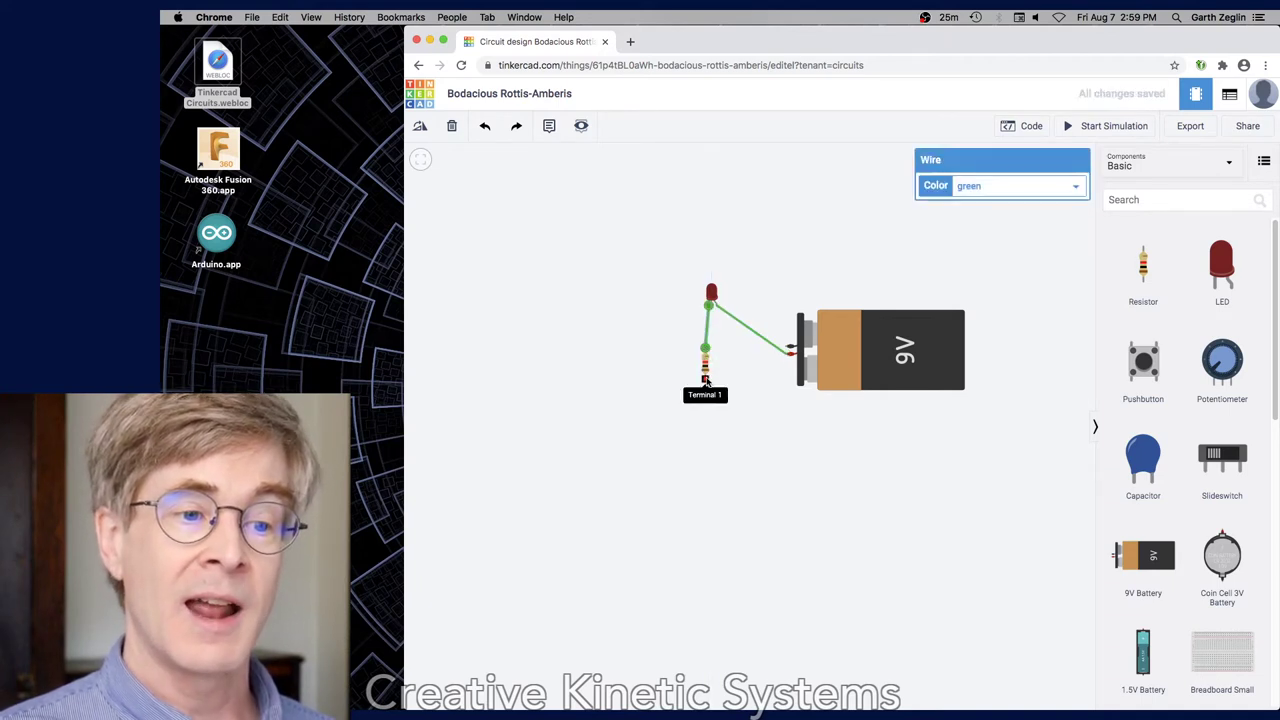
left_click(705, 377)
left_click(789, 349)
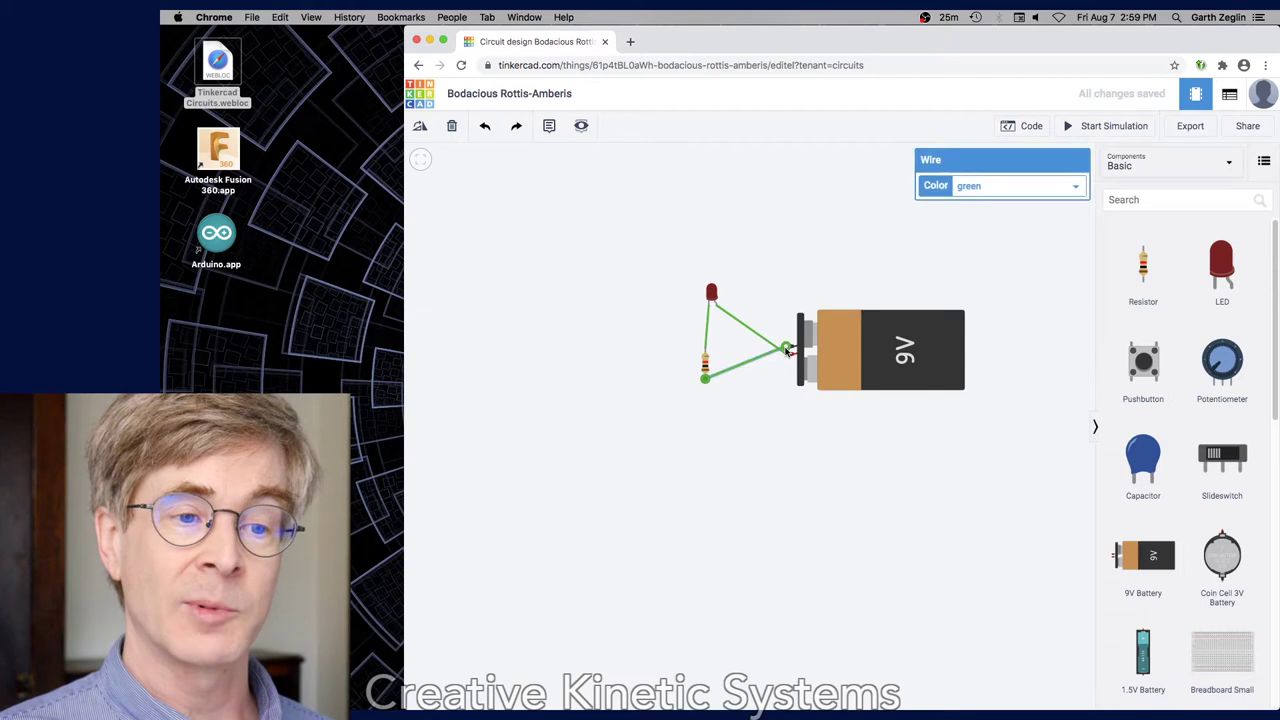
left_click(1093, 131)
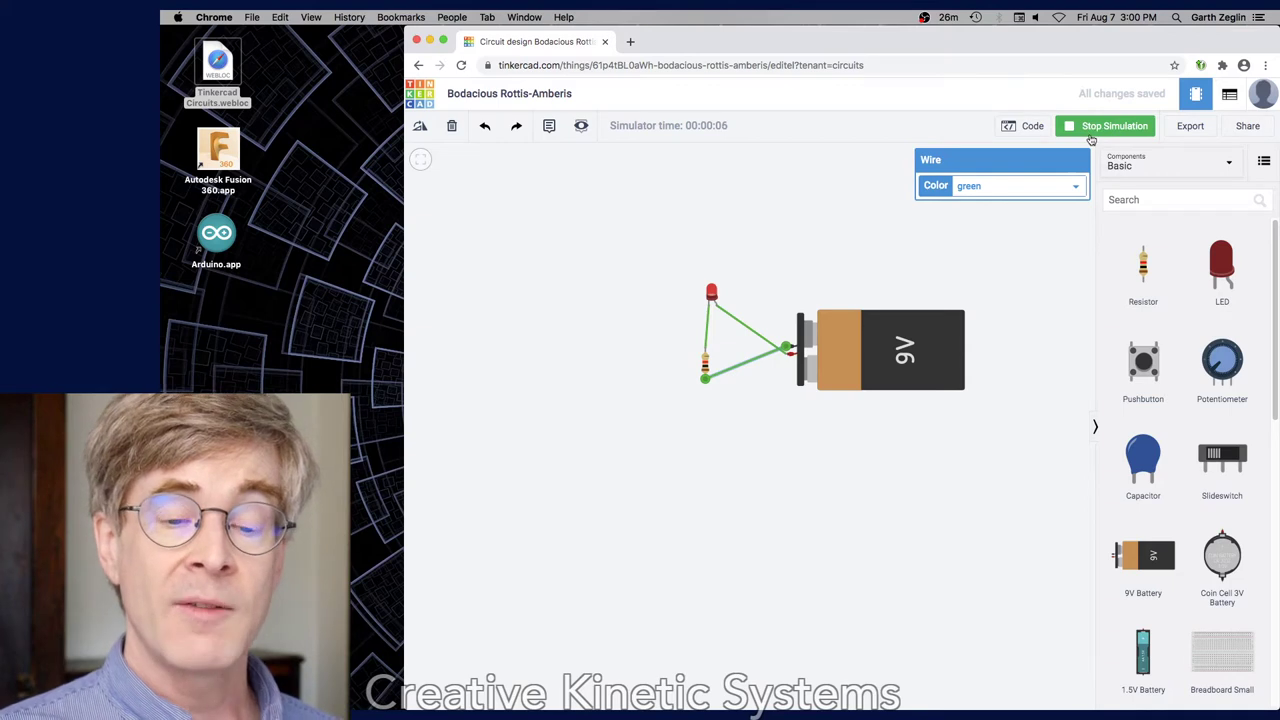
Stop the simulation and place a multimeter above the circuit.
left_click(1100, 126)
scroll(1160, 484, "down", 7)
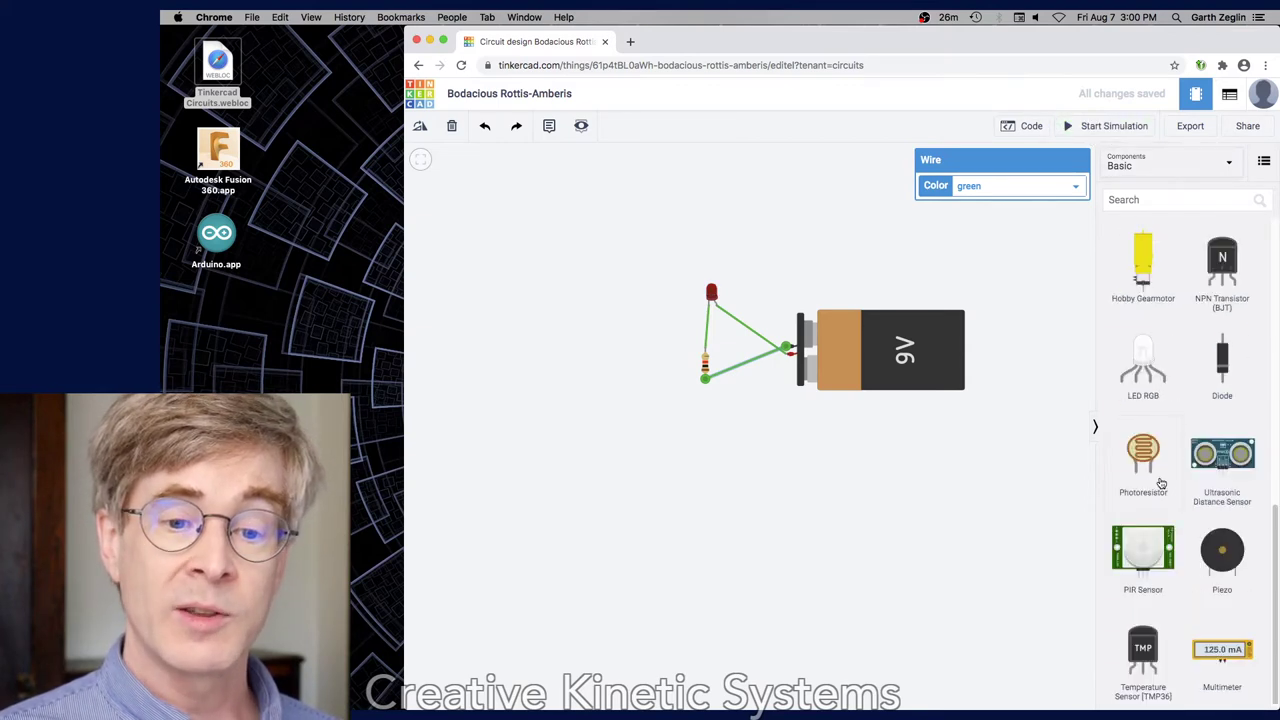
left_click_drag(1222, 652, 615, 282)
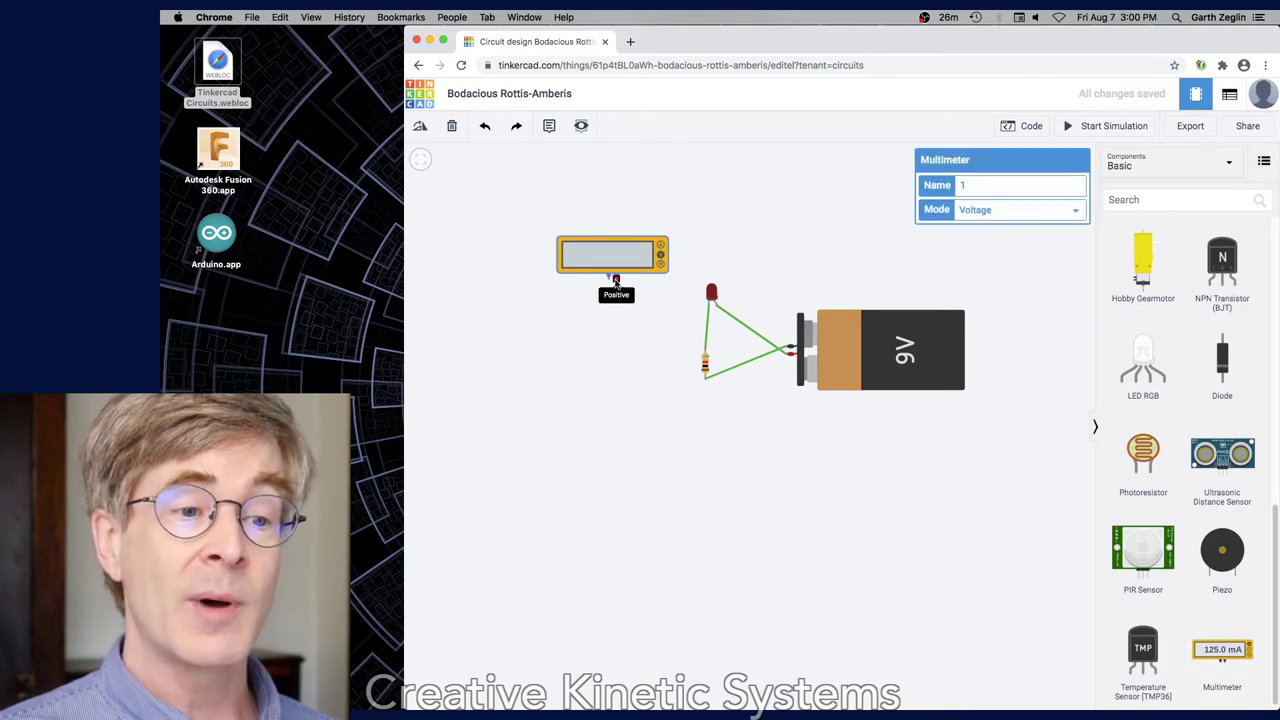
Wire the multimeter's leads to the LED's top lead and the resistor's Terminal 2.
left_click(616, 282)
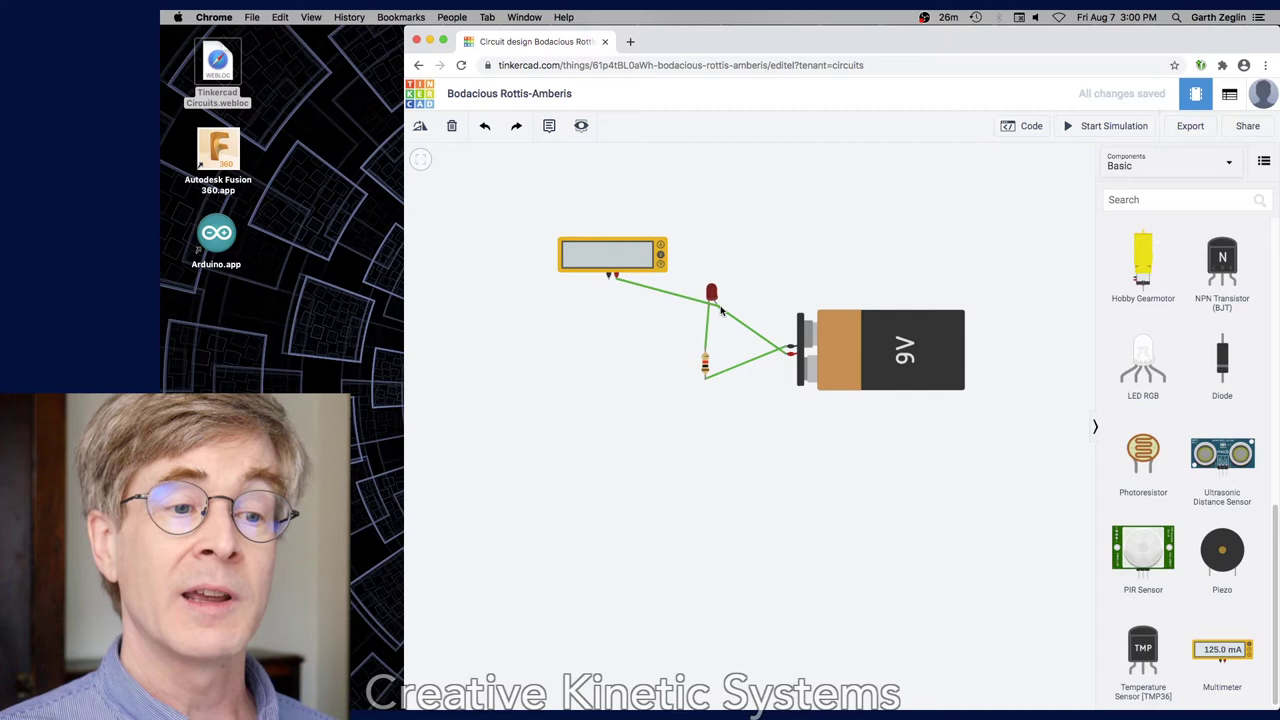
left_click(710, 300)
left_click(712, 304)
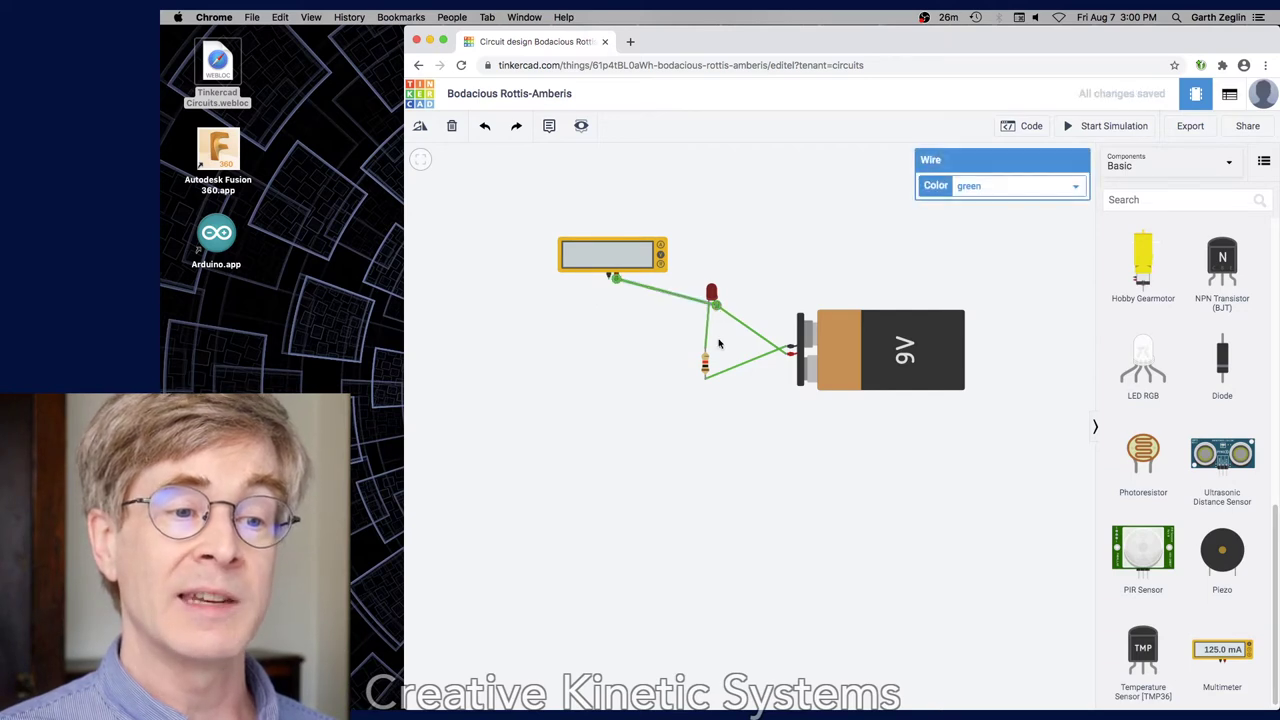
left_click(608, 276)
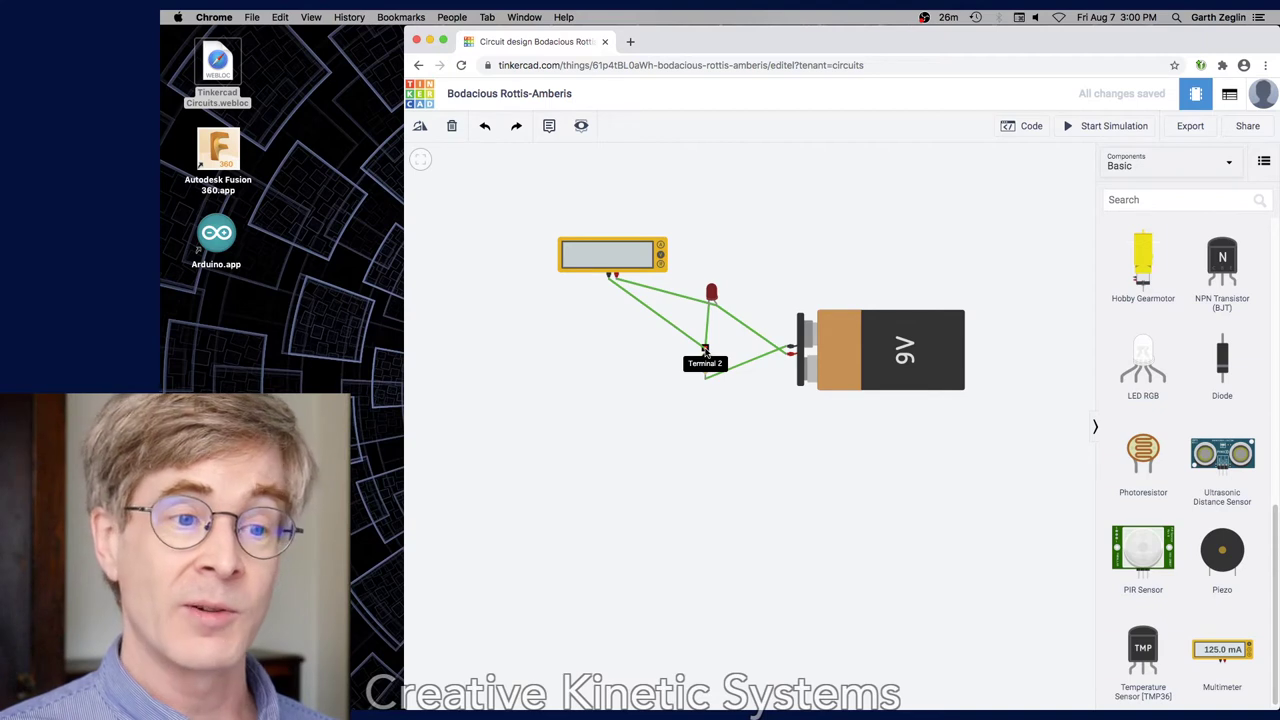
left_click(705, 350)
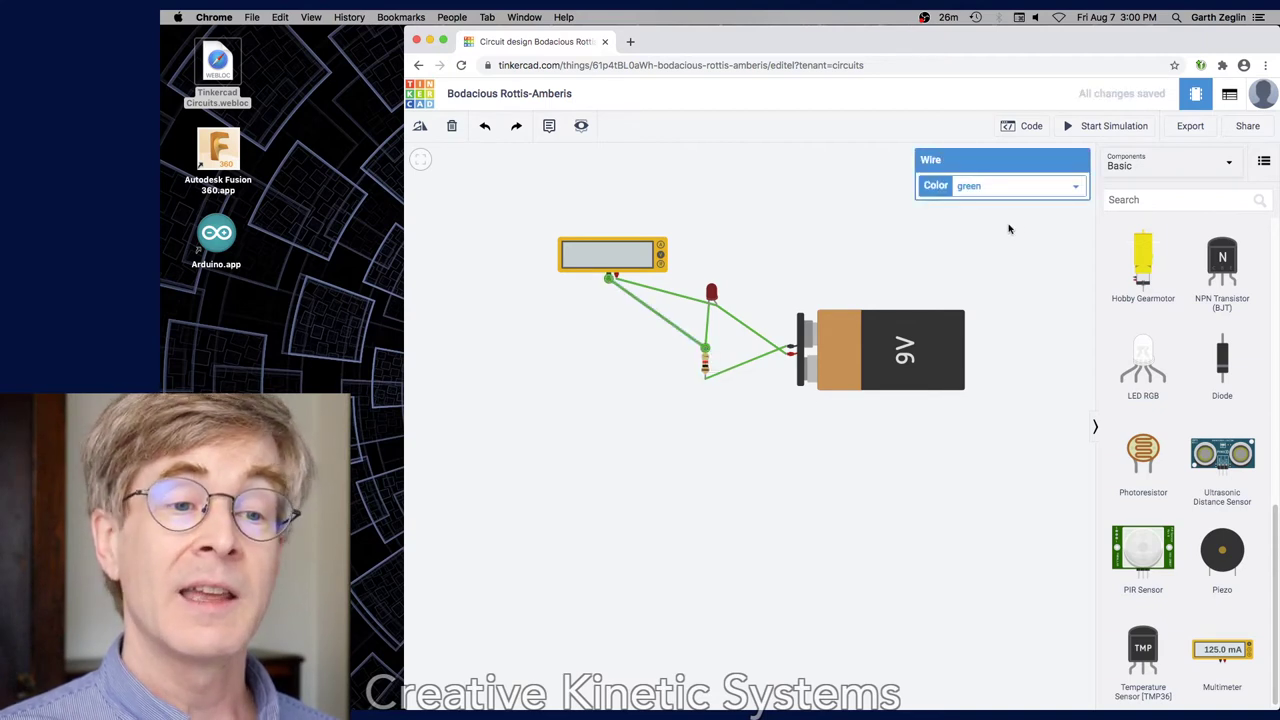
left_click(1042, 278)
Start the simulation and zoom out to read 1.95 V across the lit LED.
left_click(1114, 126)
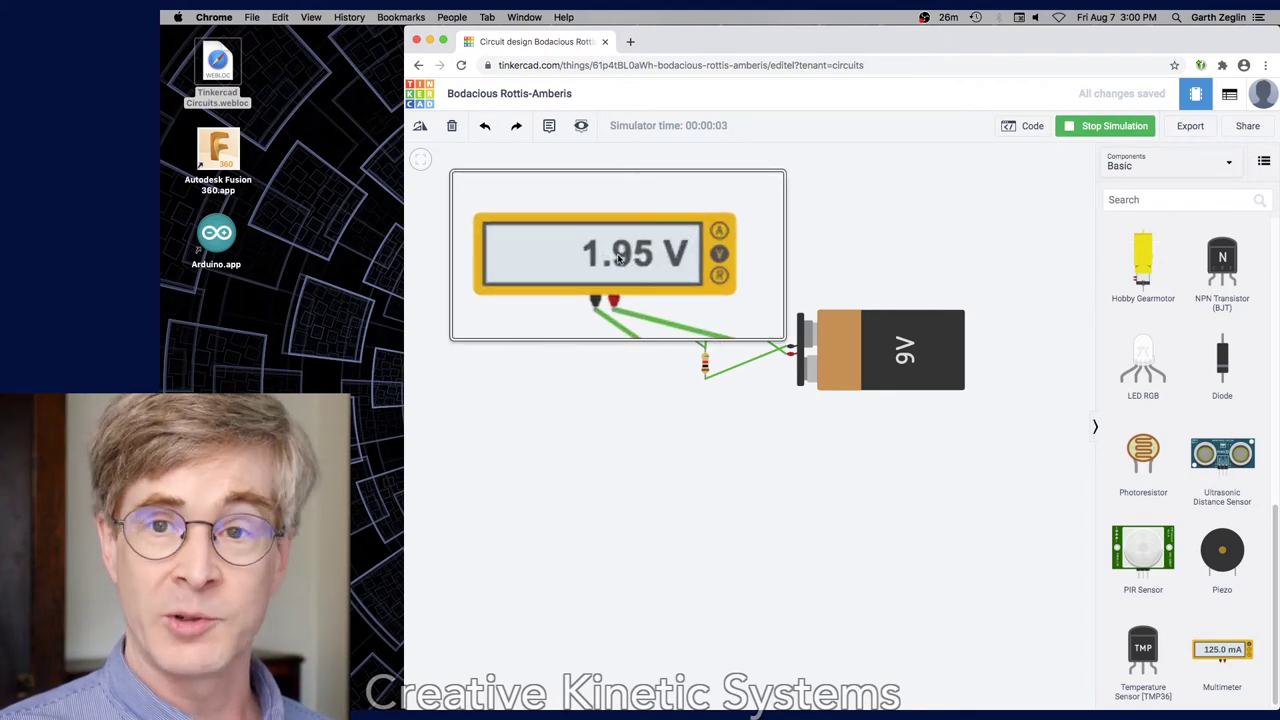
scroll(618, 258, "up", 3)
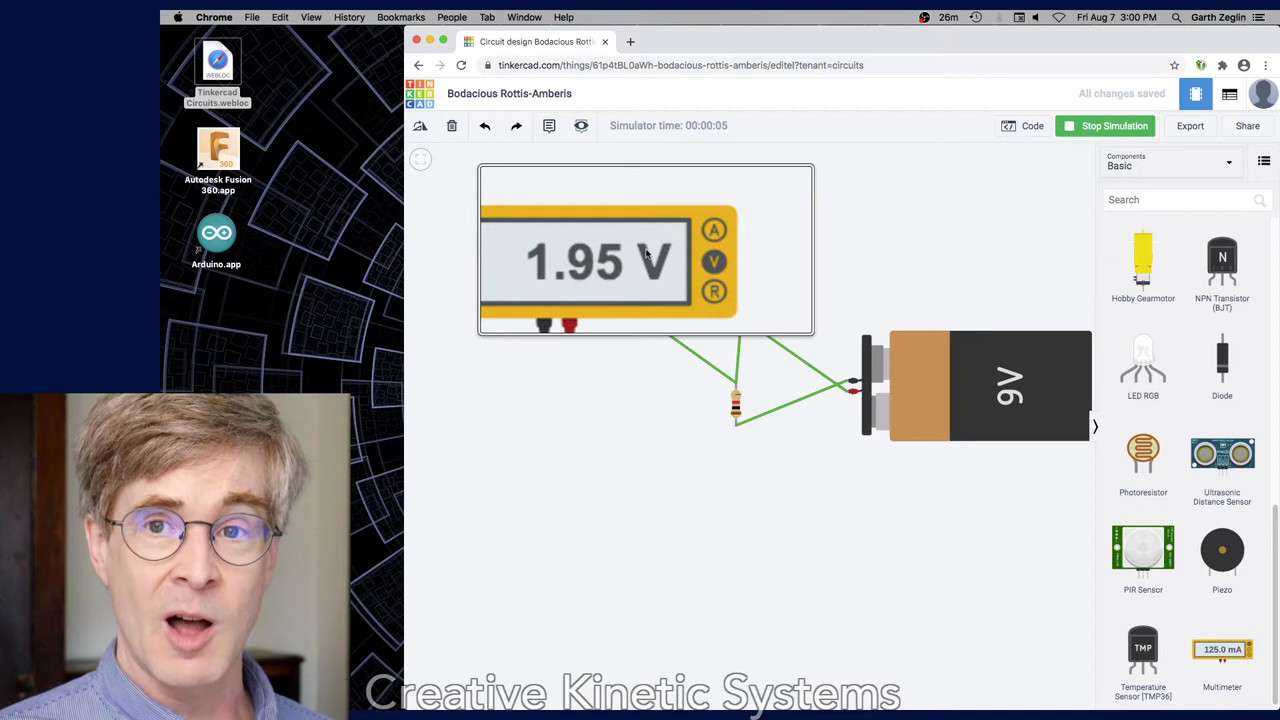
scroll(620, 260, "down", 3)
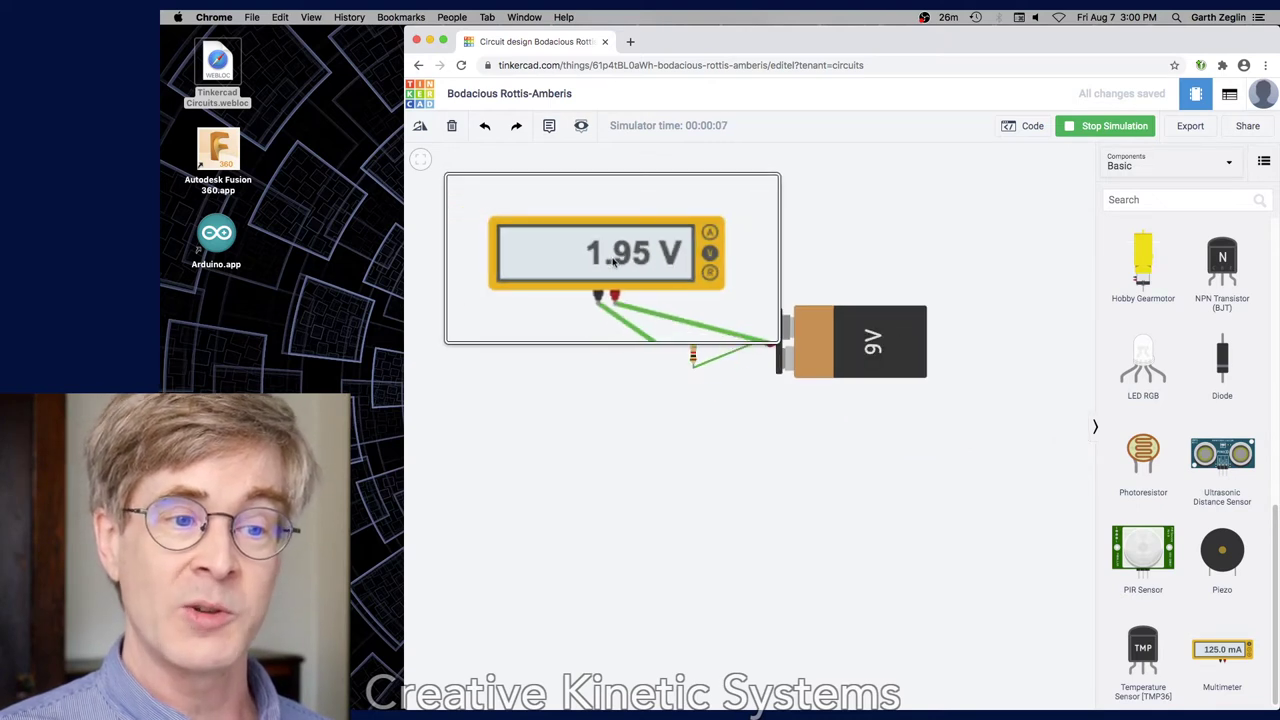
scroll(618, 259, "down", 2)
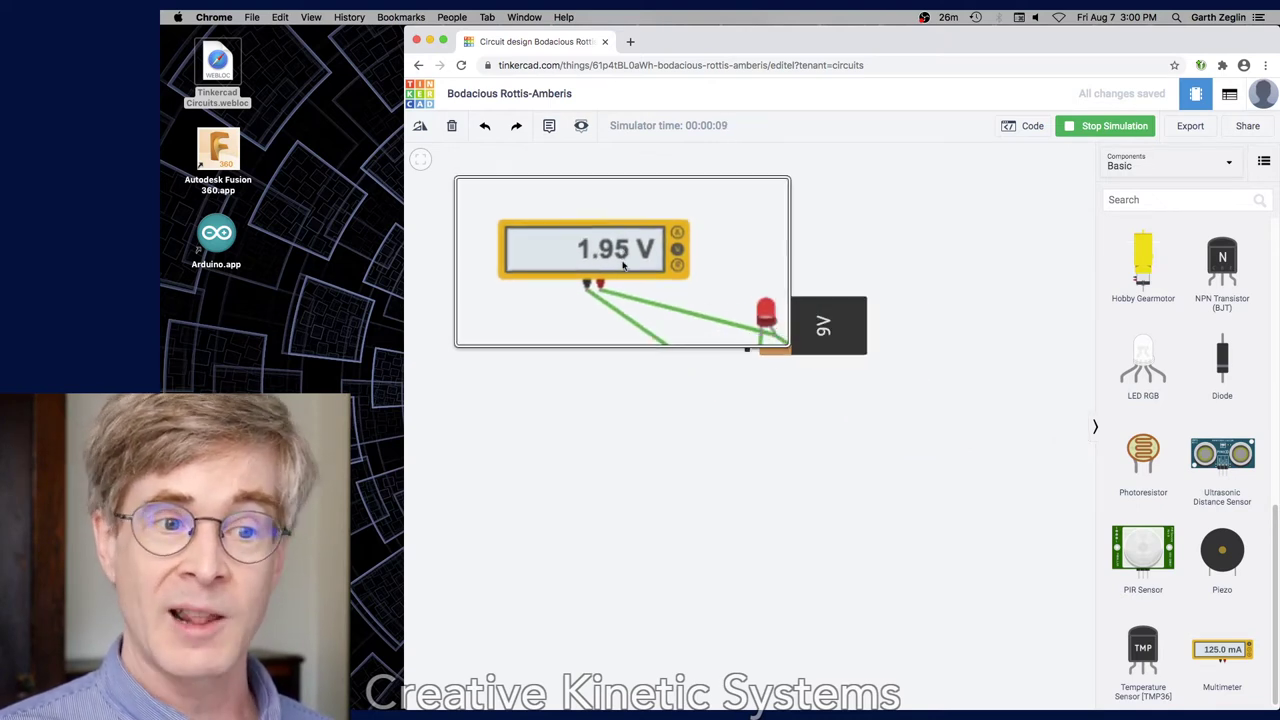
scroll(623, 264, "down", 1)
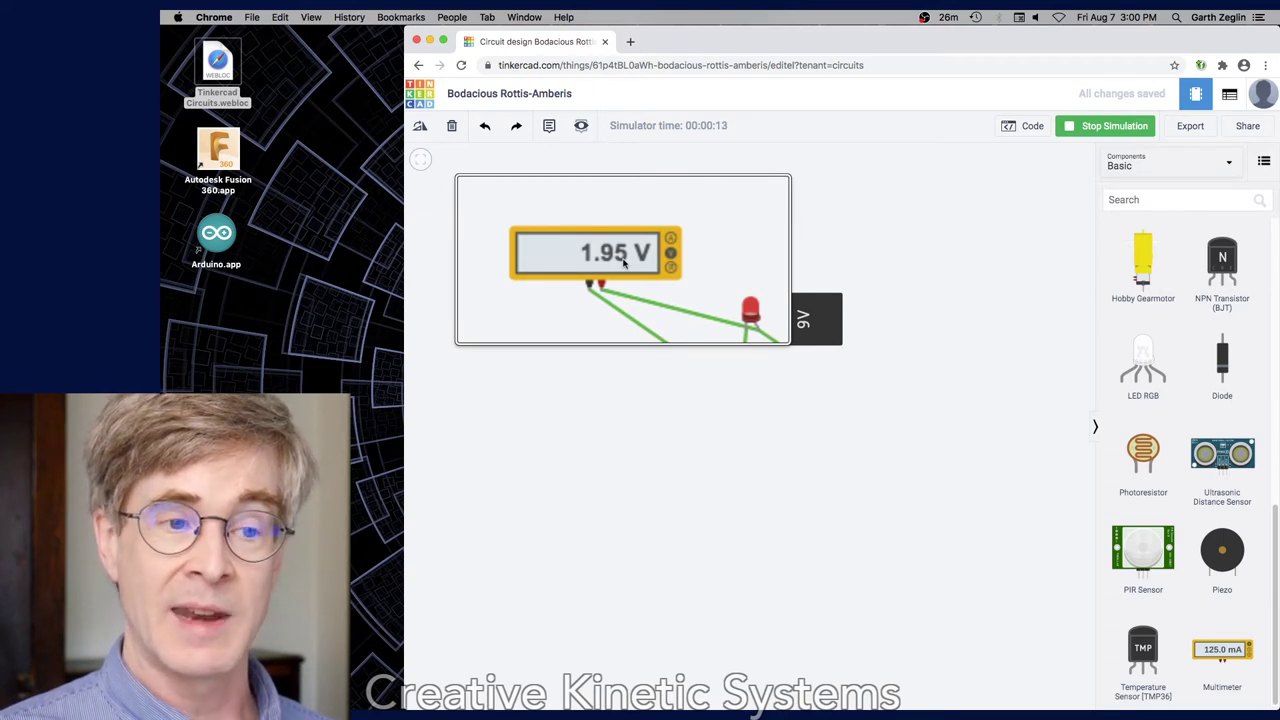
scroll(623, 262, "down", 3)
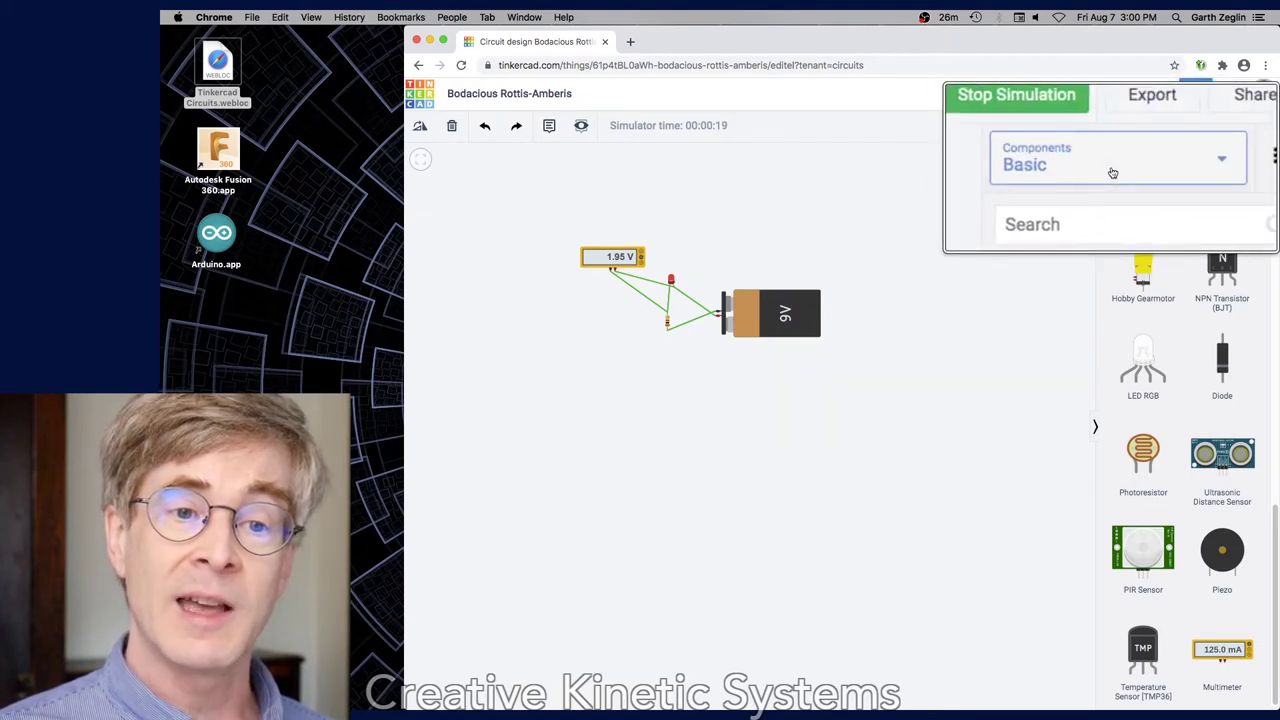
Switch the component list to All and scroll down to Microcontrollers like Arduino Uno R3.
left_click(1213, 167)
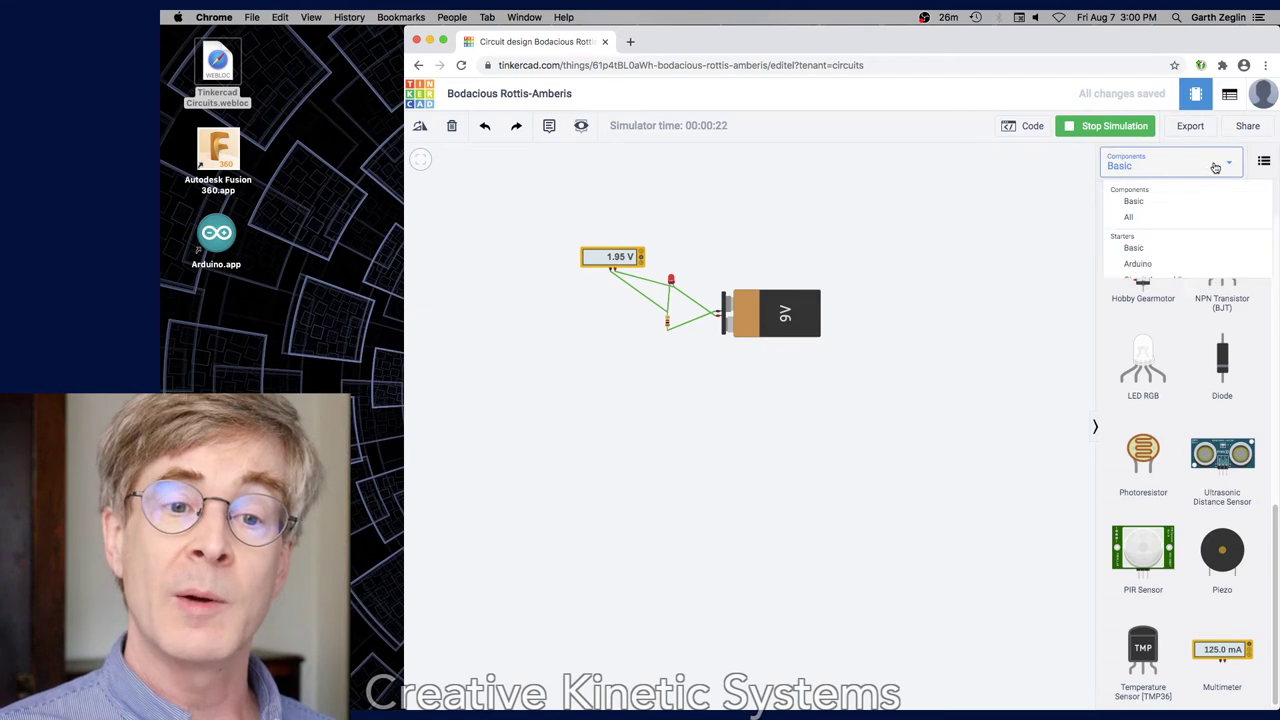
left_click(1186, 221)
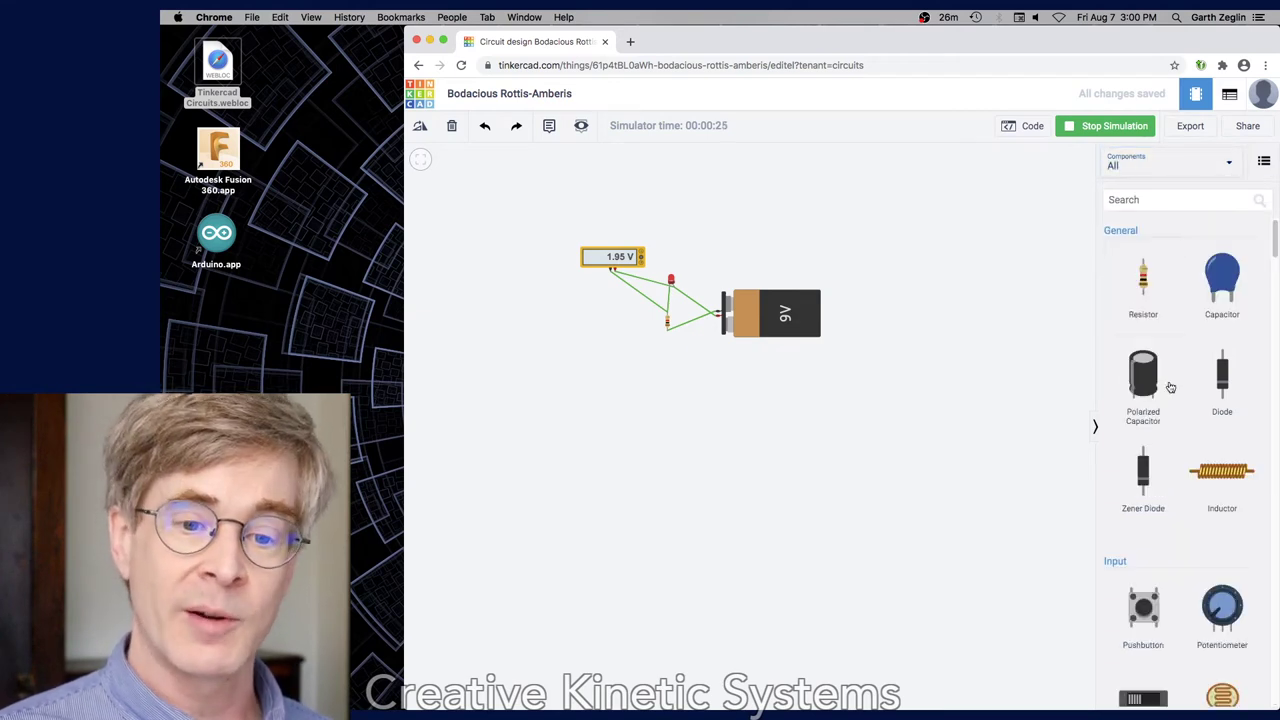
scroll(1188, 394, "down", 5)
scroll(1188, 394, "down", 8)
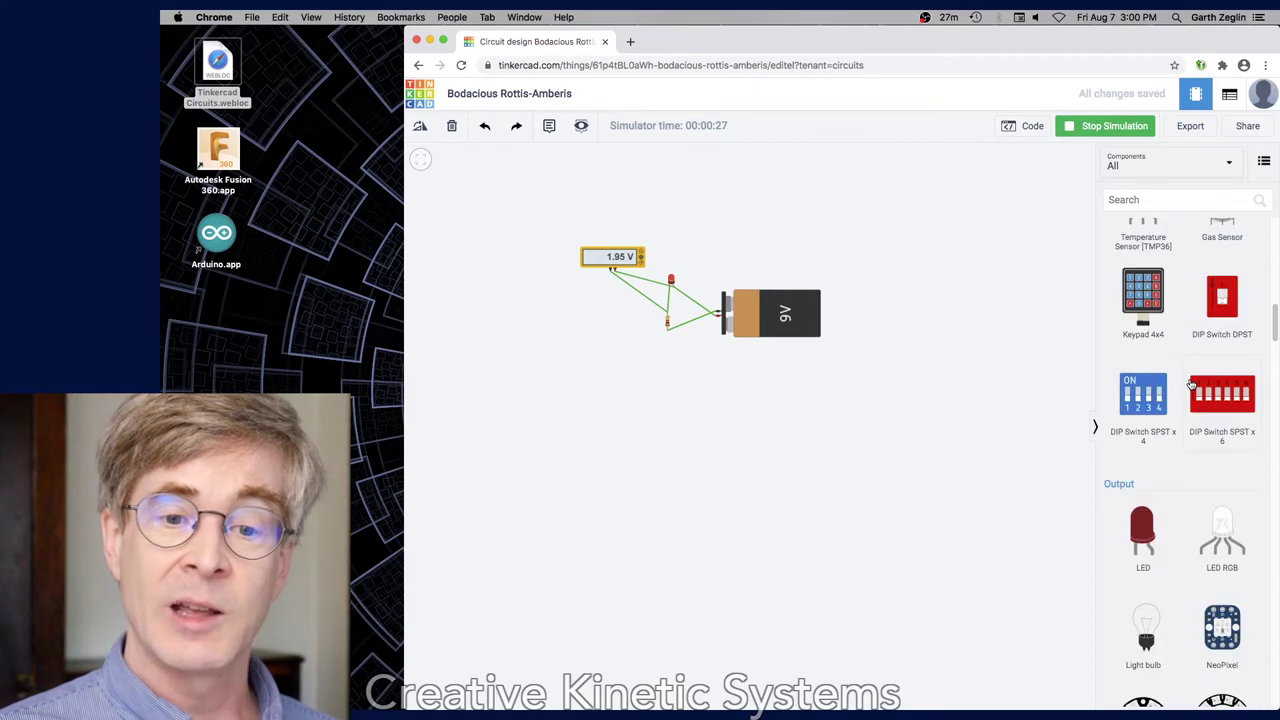
scroll(1191, 384, "down", 3)
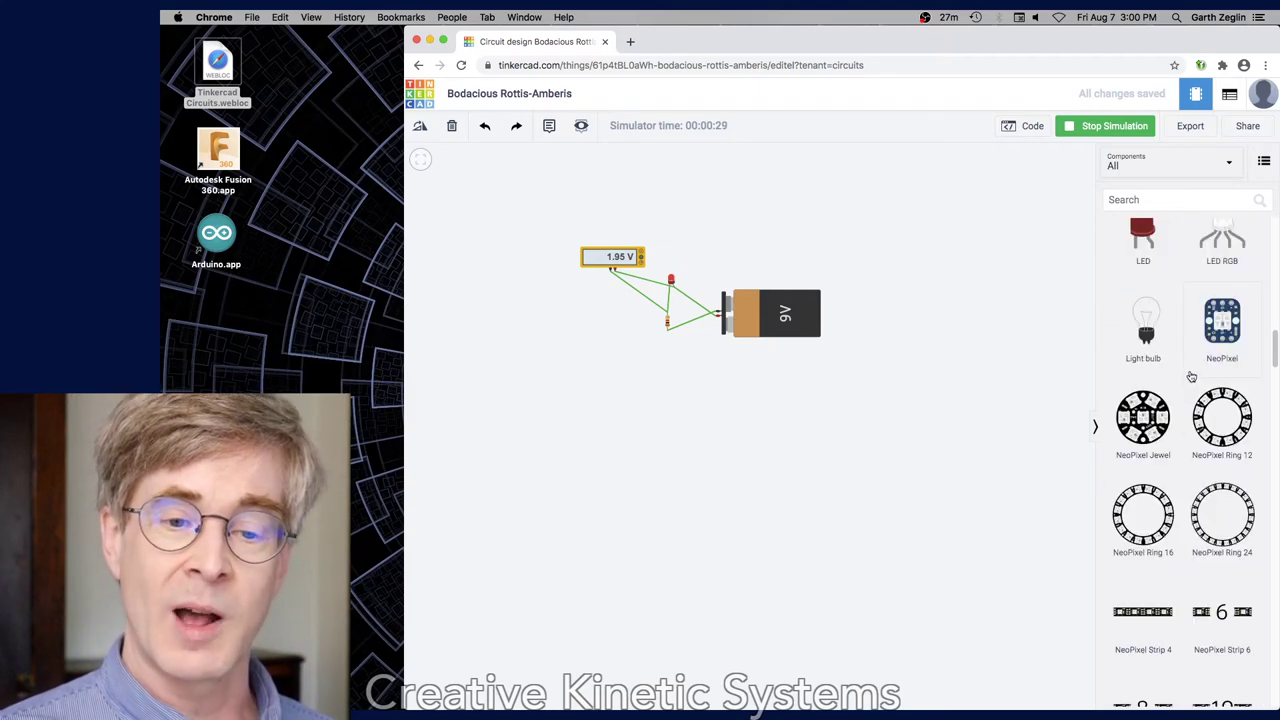
scroll(1193, 380, "down", 12)
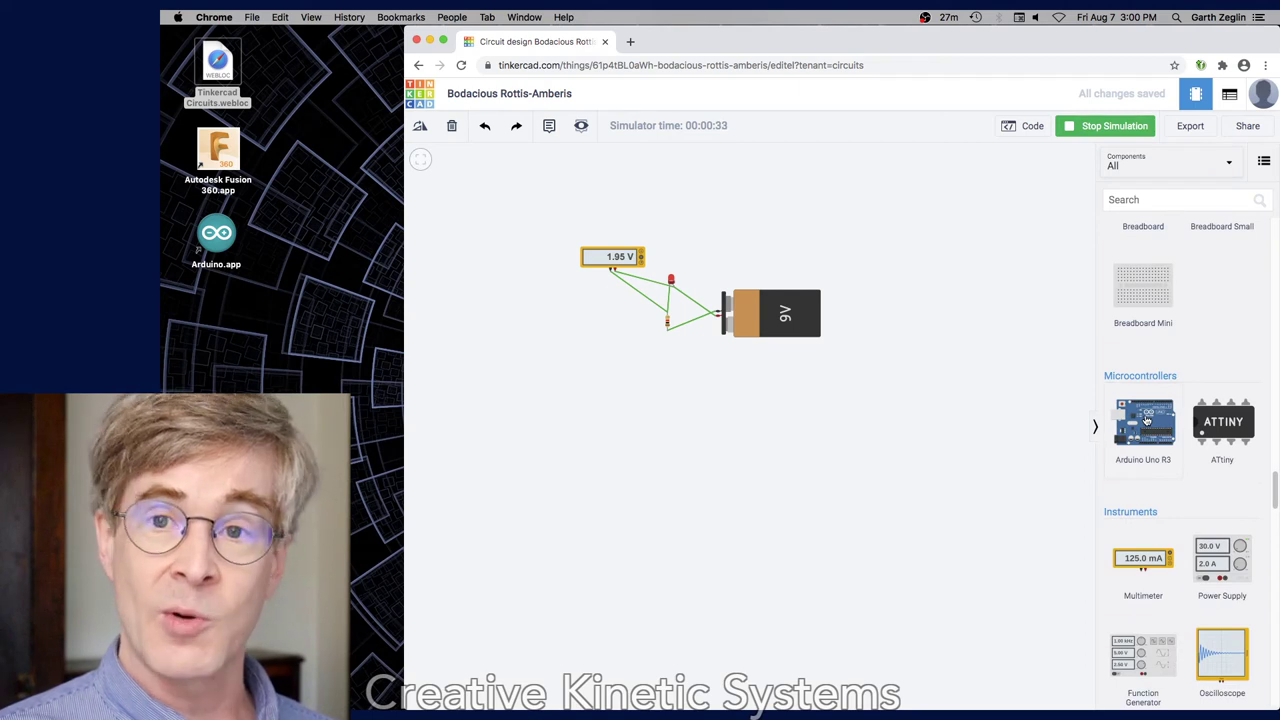
Place an Arduino Uno R3 below the circuit and view its block-based blink code.
left_click_drag(1146, 420, 773, 476)
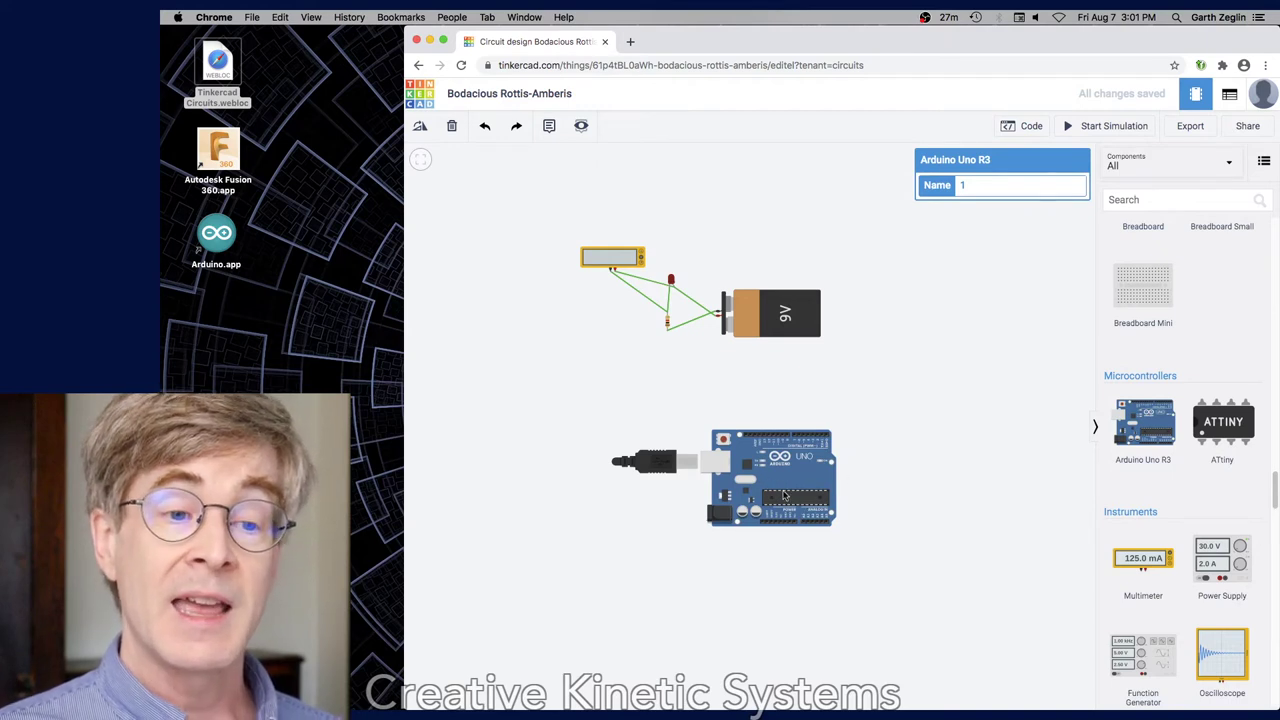
scroll(775, 497, "up", 5)
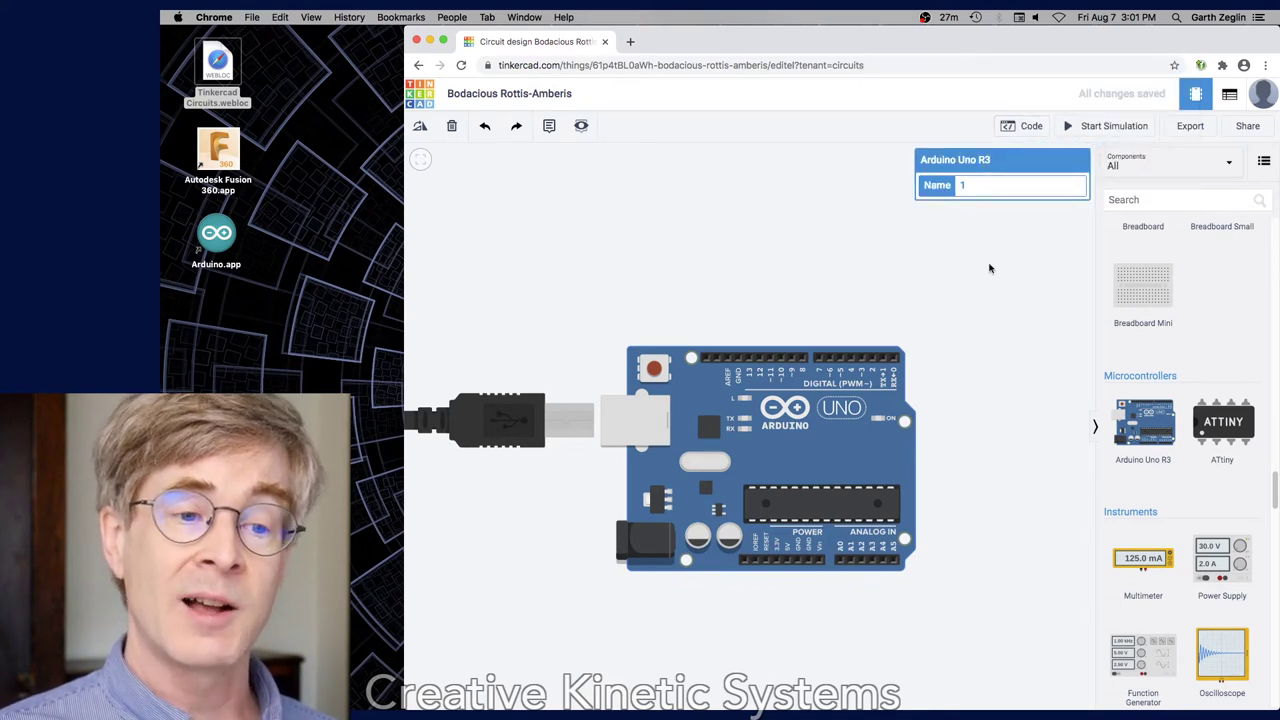
left_click(1020, 126)
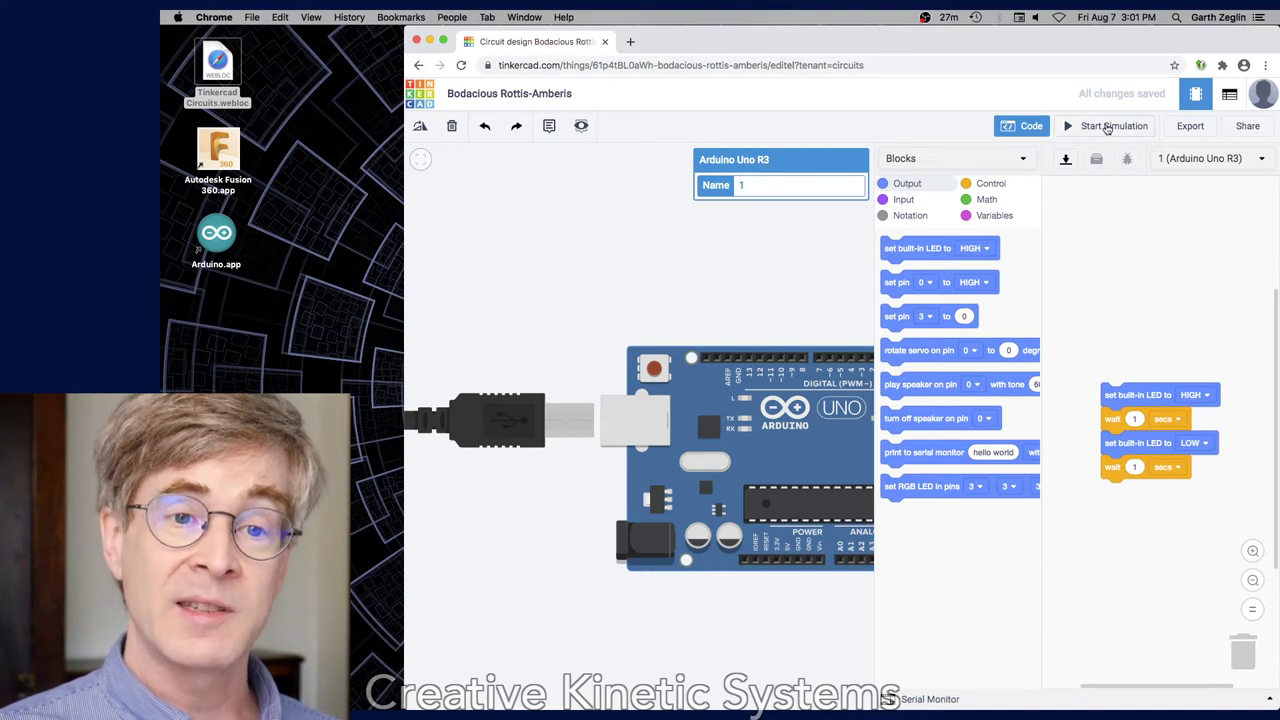
left_click(1107, 128)
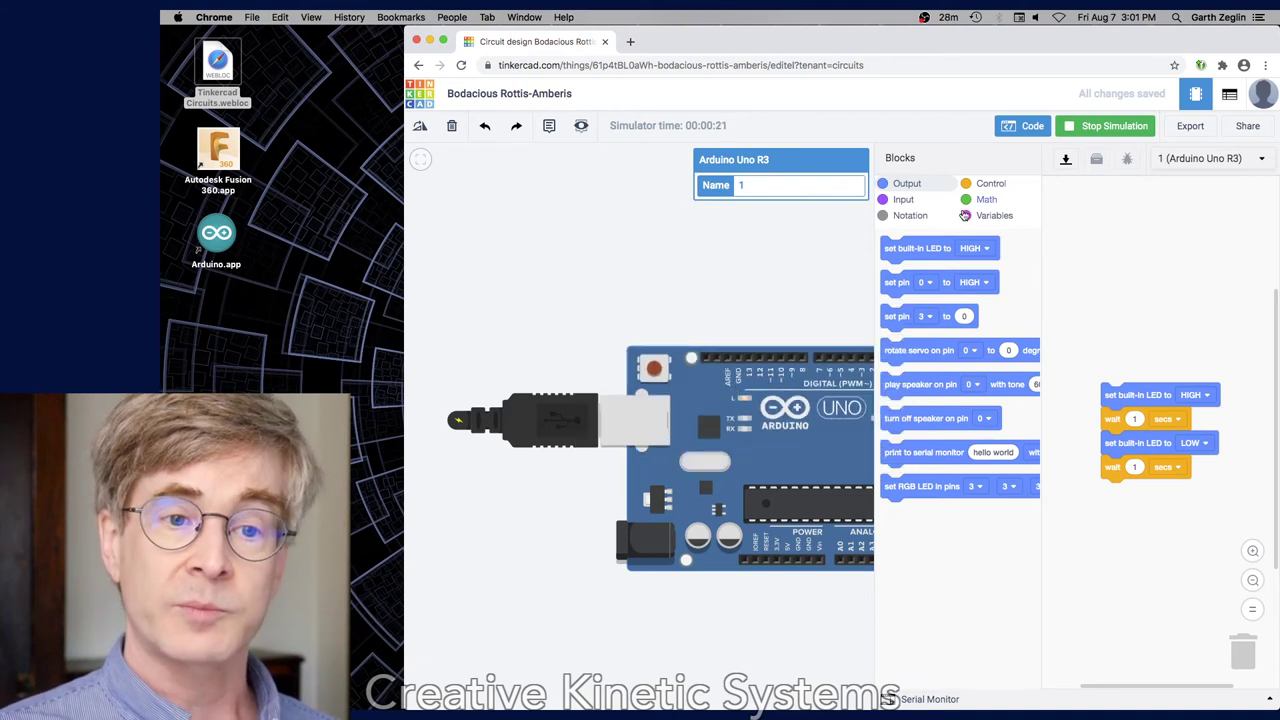
left_click(1115, 127)
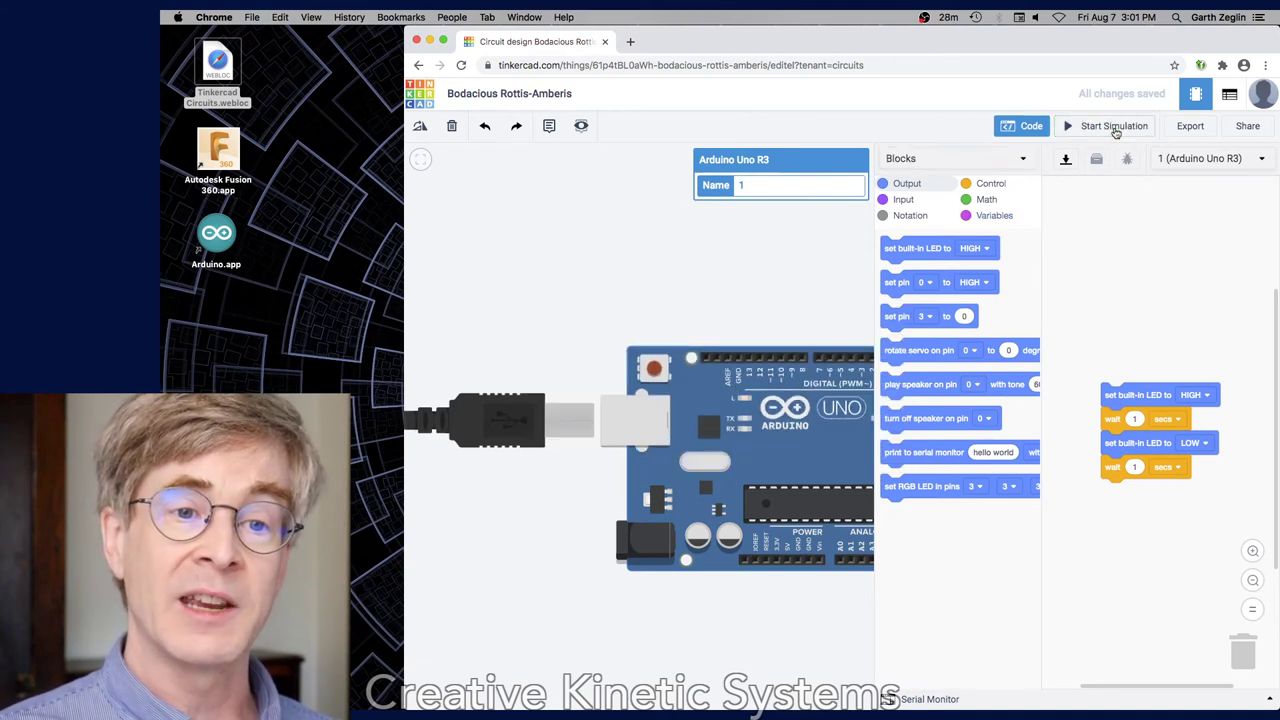
Change the code editor from Blocks to Text, confirming with Continue.
left_click(1022, 164)
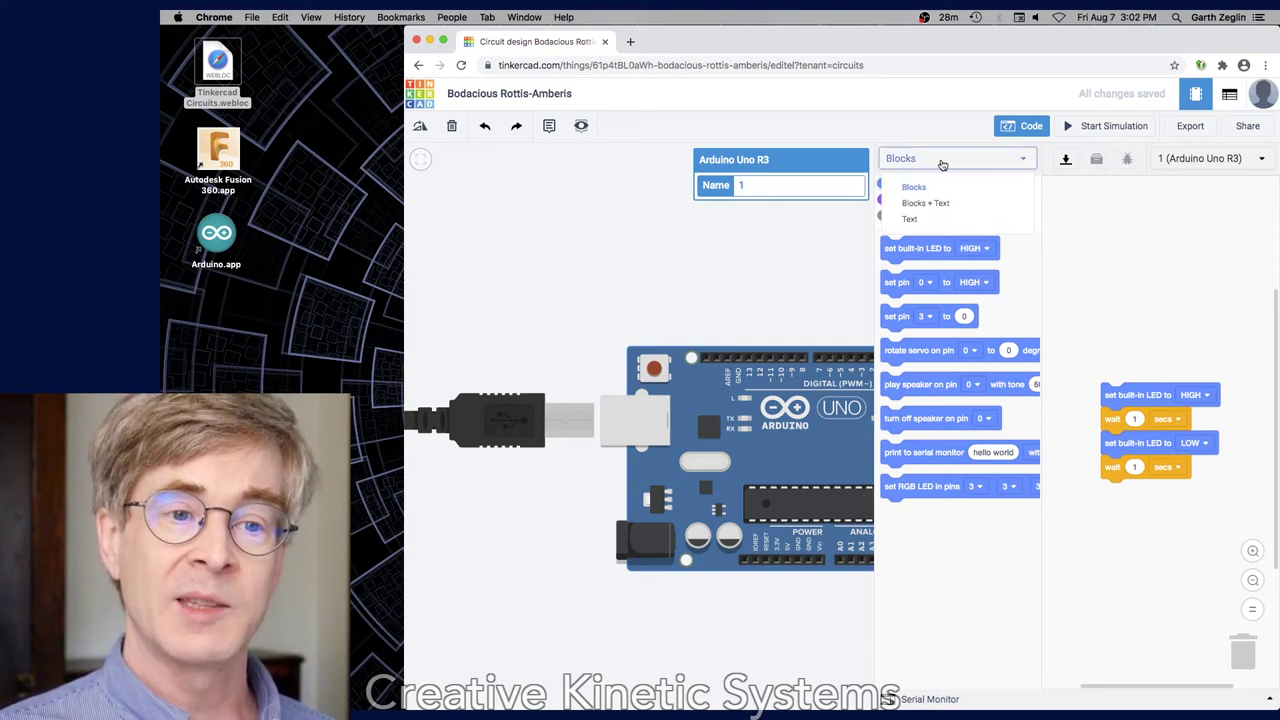
left_click(936, 219)
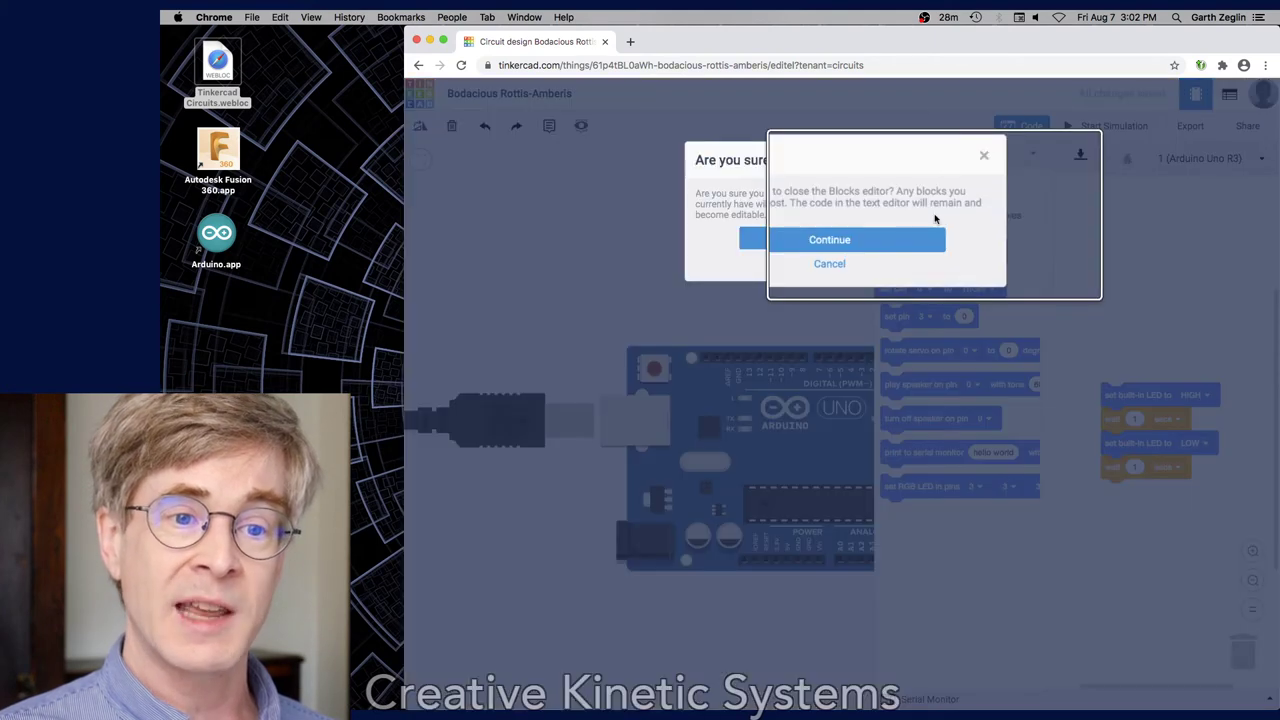
left_click(838, 238)
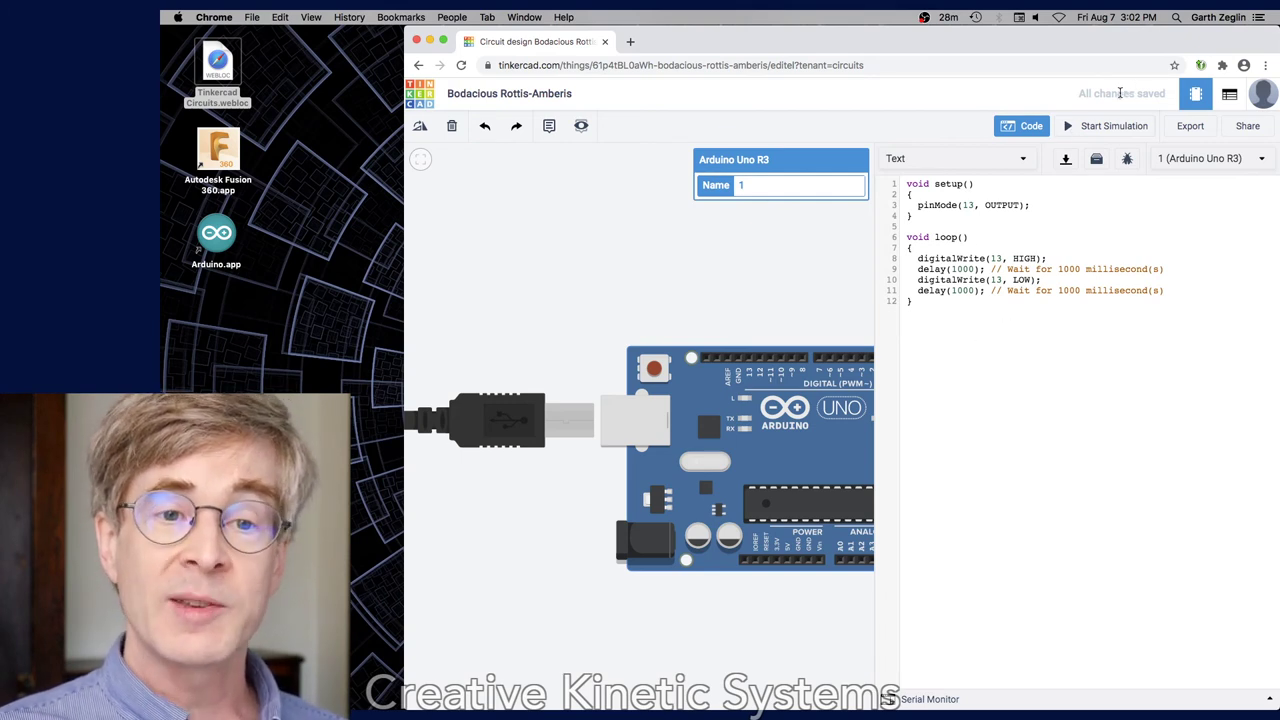
Retitle the design 'led and arduino' and go back to the dashboard via the Tinkercad logo.
key("alt+super+8")
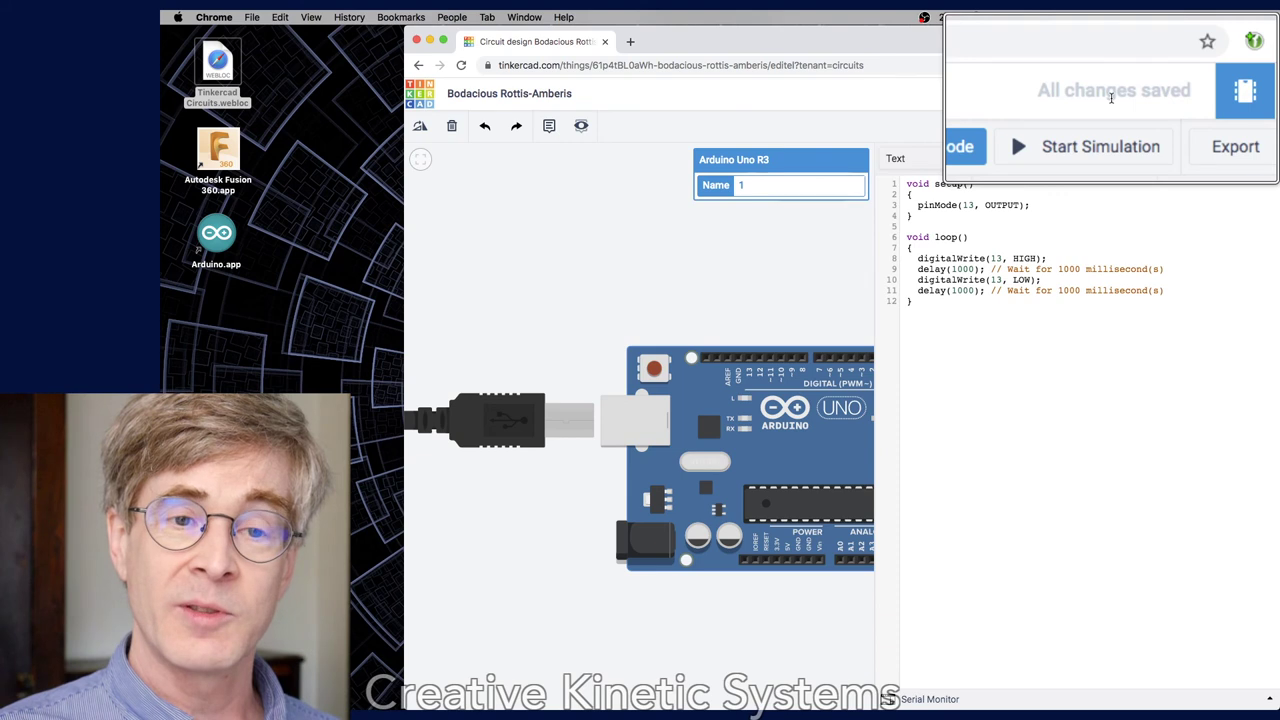
key("alt+super+8")
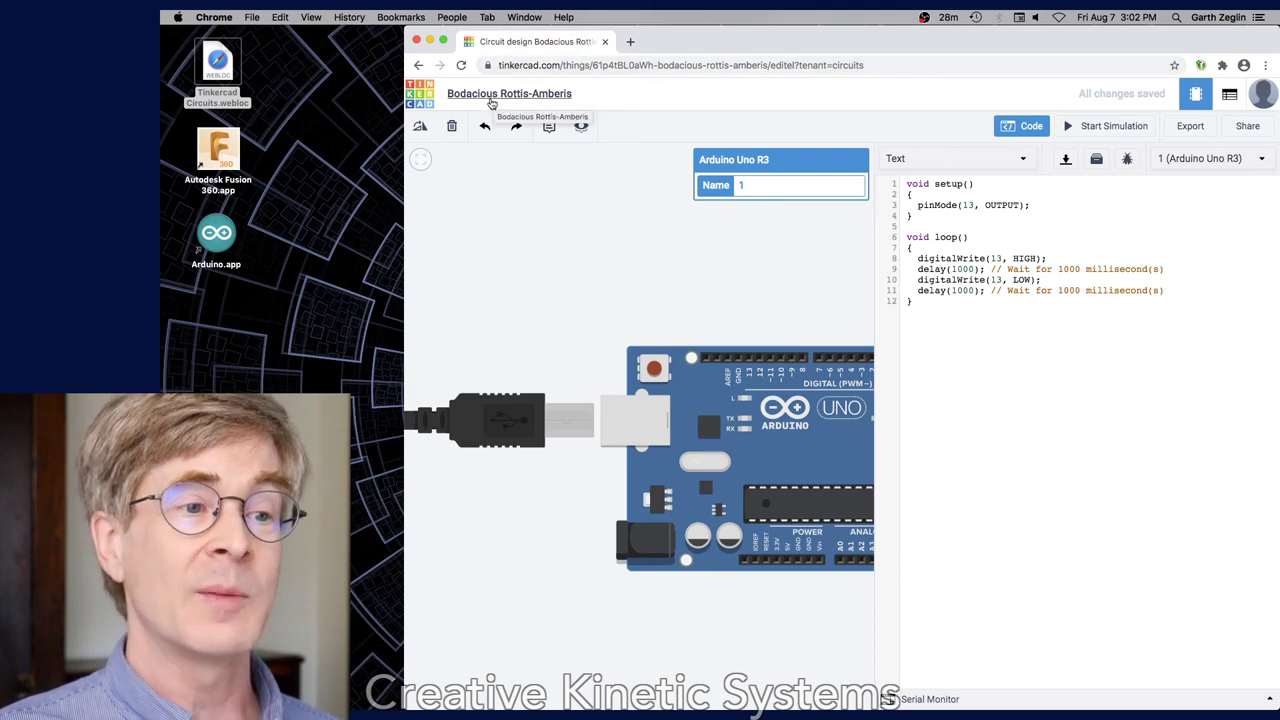
key("alt+super+8")
key("alt+super+8")
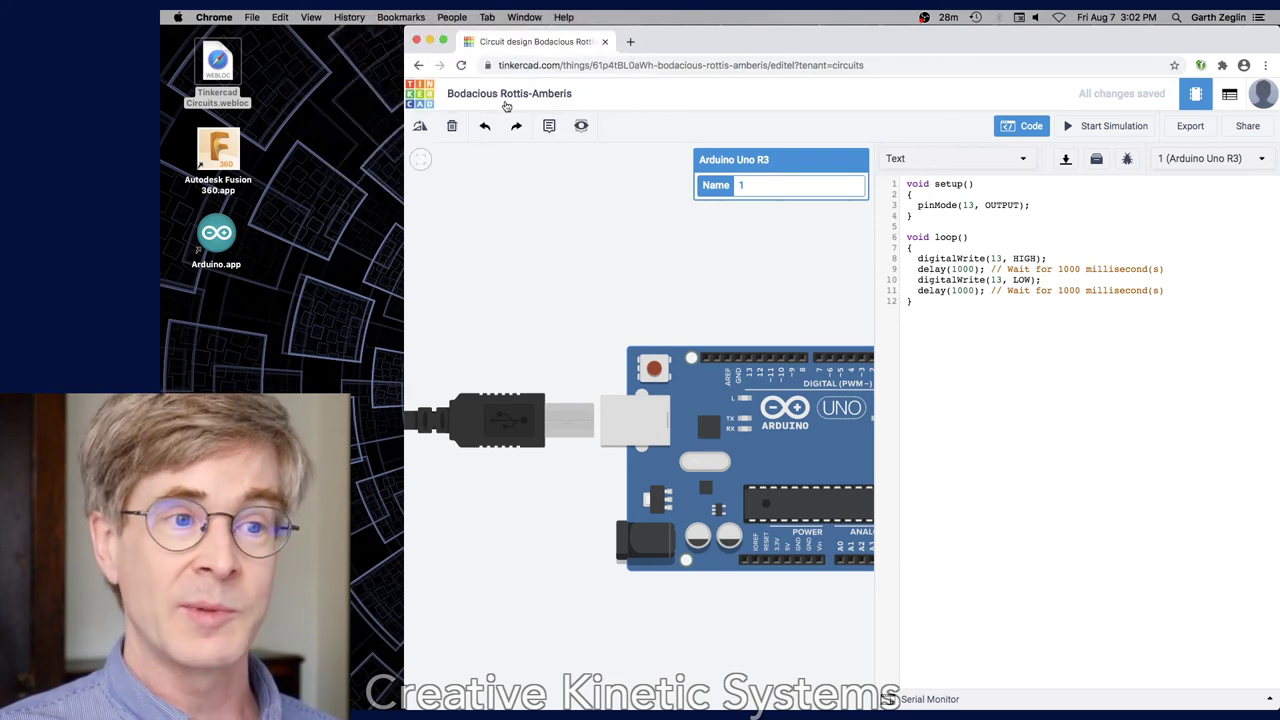
left_click(503, 93)
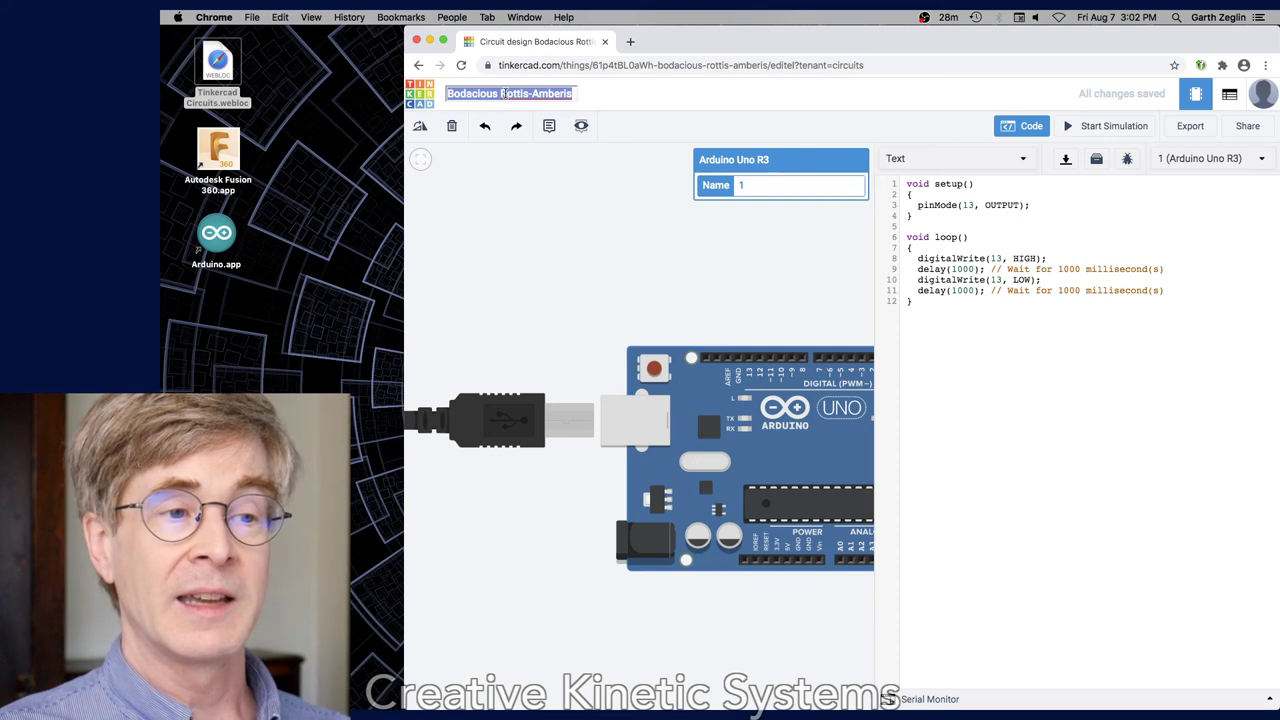
type("led and arduino")
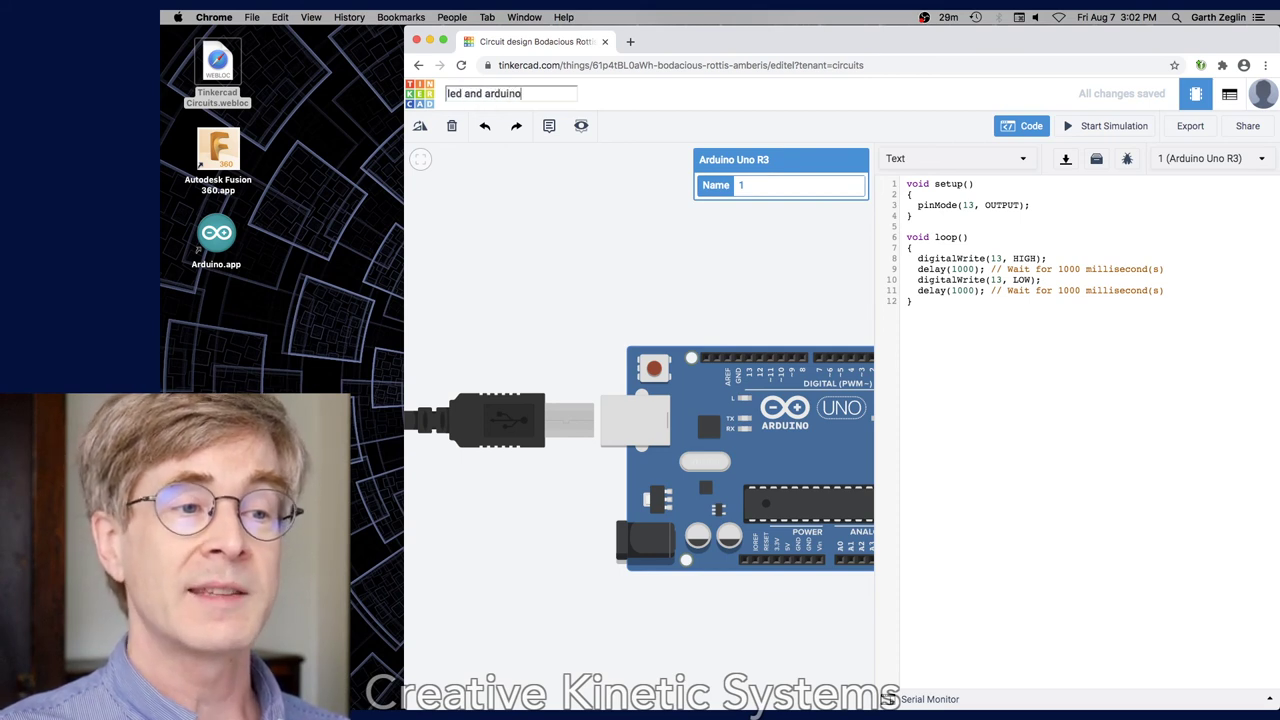
left_click(550, 190)
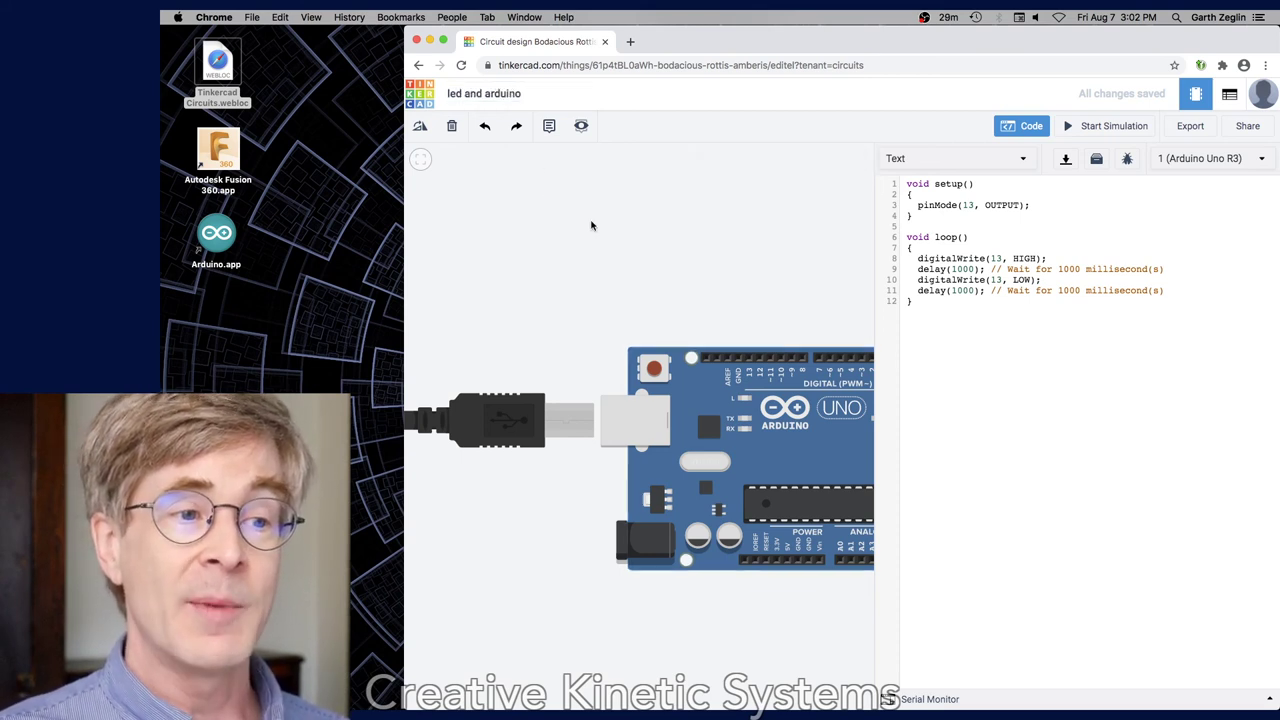
left_click(422, 95)
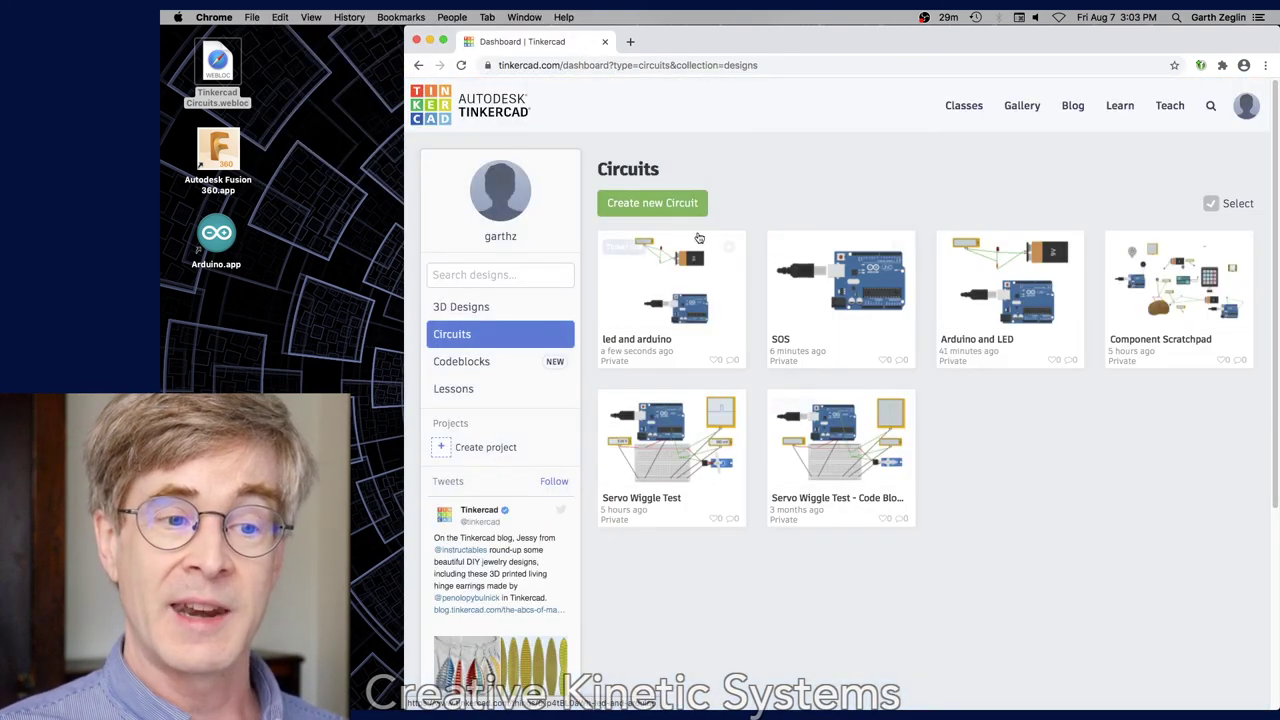